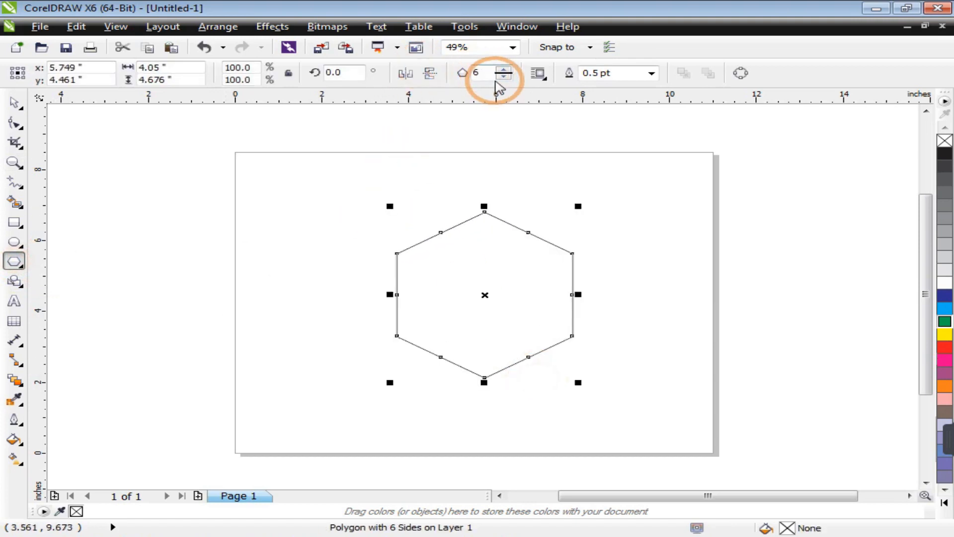
# Step: Reduce the hexagon to 3 sides and move the resulting triangle up by about 0.13 inches
pyautogui.click(504, 76)
pyautogui.click(504, 76)
pyautogui.click(504, 76)
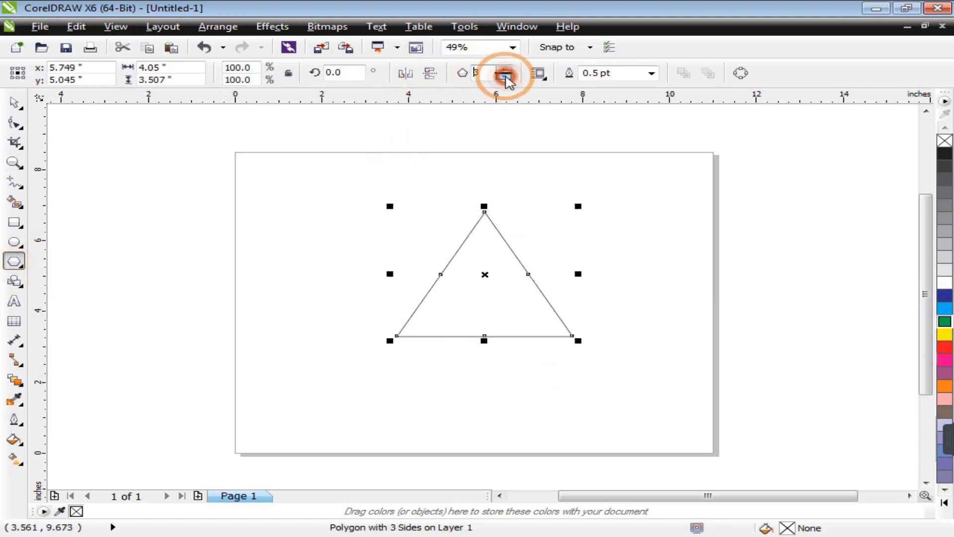
pyautogui.click(15, 163)
pyautogui.moveTo(312, 169); pyautogui.dragTo(736, 381)
pyautogui.click(547, 349)
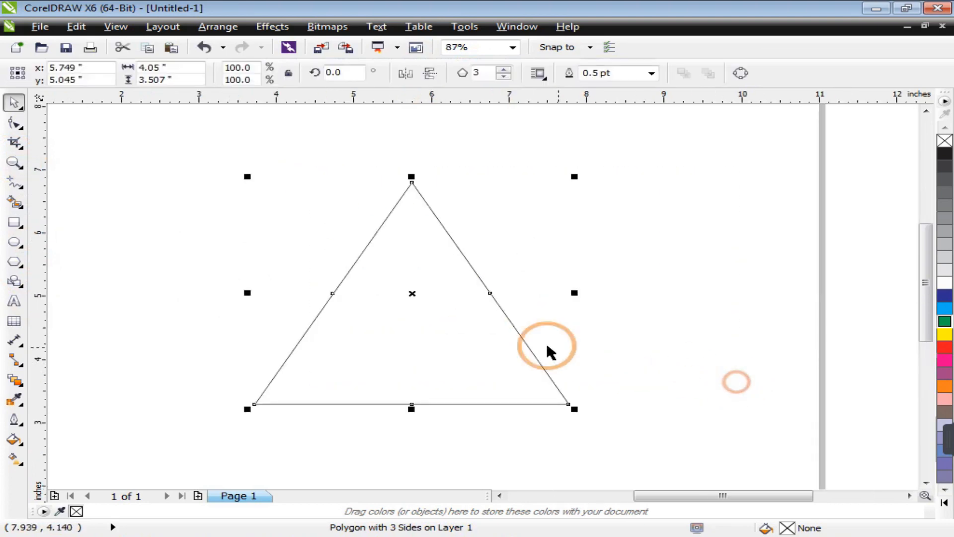
pyautogui.moveTo(428, 298); pyautogui.dragTo(427, 290)
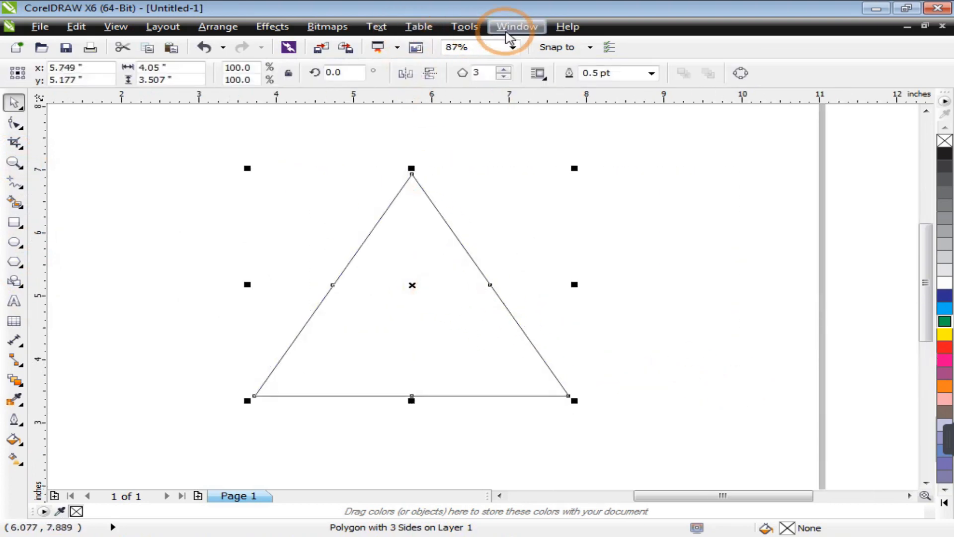
# Step: Open the Fillet/Scallop/Chamfer docker for the selected triangle
pyautogui.click(517, 26)
pyautogui.moveTo(547, 173)
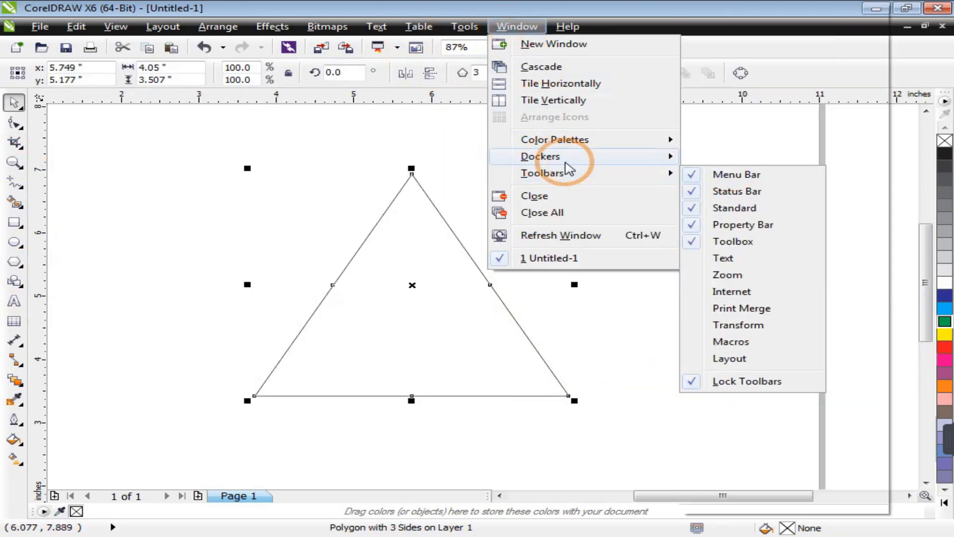
pyautogui.moveTo(527, 156)
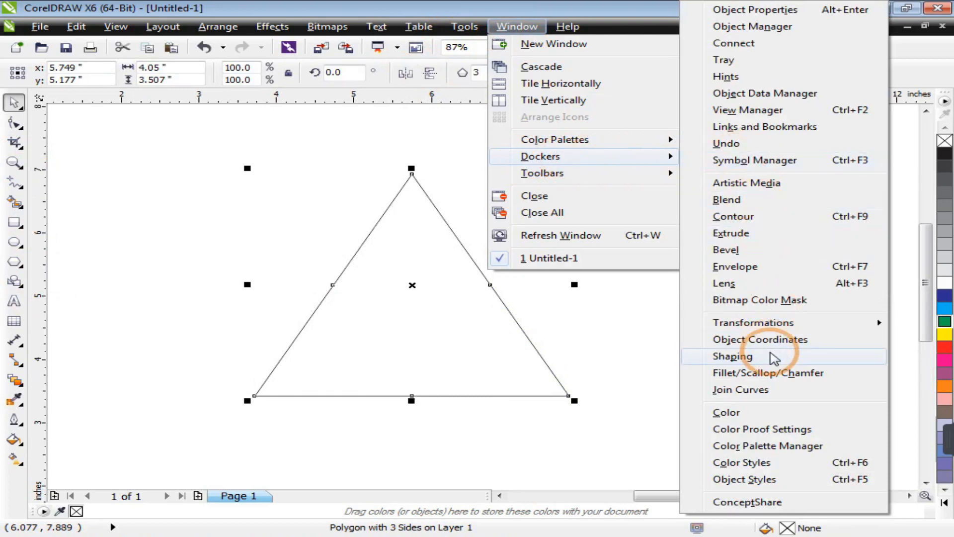
pyautogui.click(784, 380)
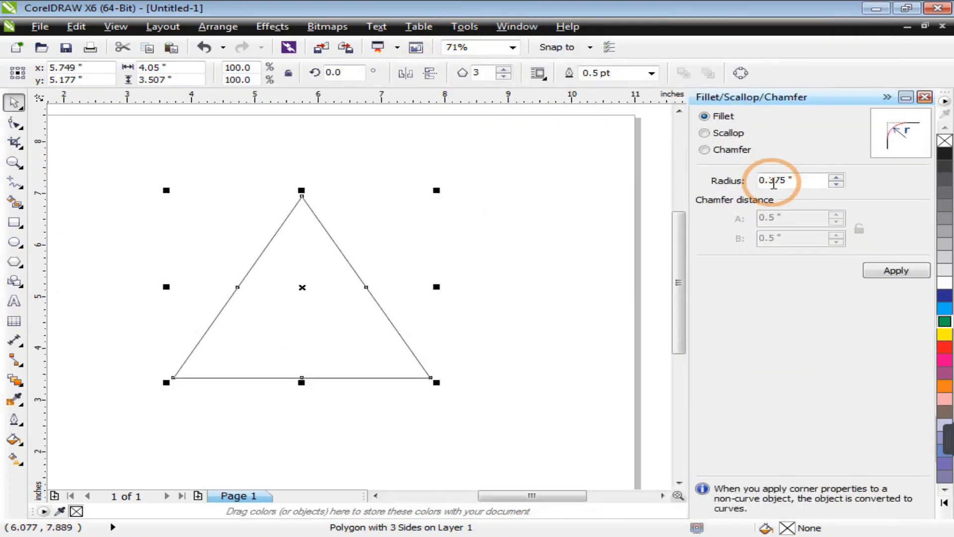
# Step: Preview the Scallop and Chamfer corner styles on the triangle, and return to Fillet
pyautogui.click(704, 133)
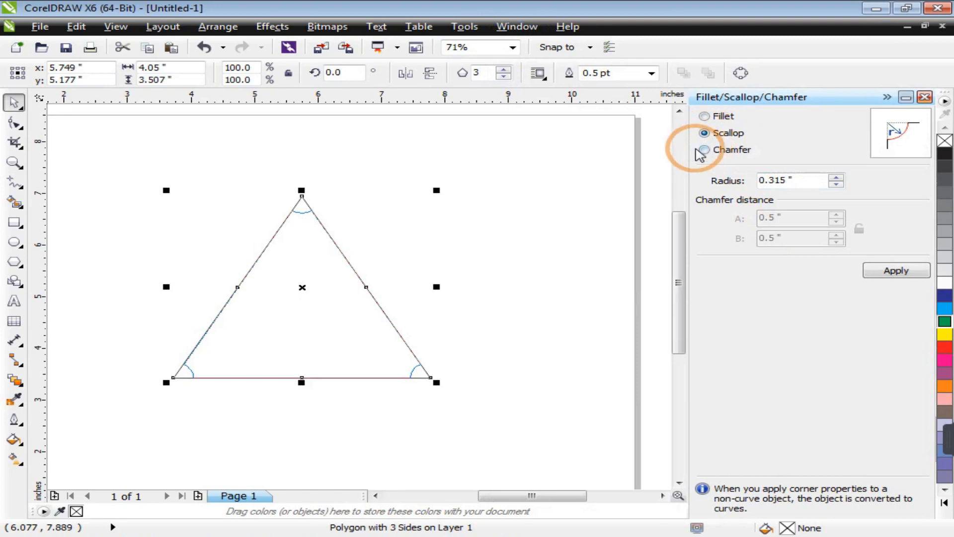
pyautogui.click(700, 150)
pyautogui.click(705, 133)
pyautogui.click(705, 116)
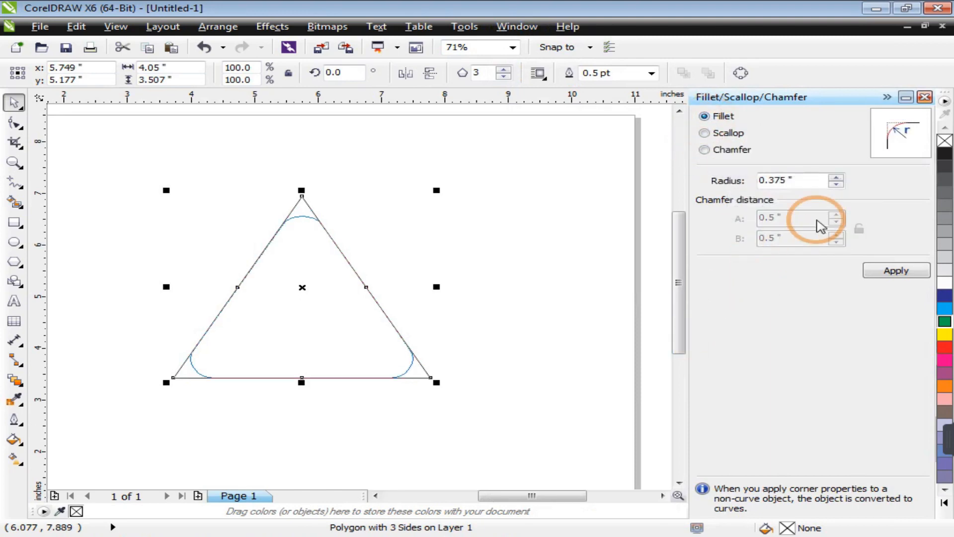
# Step: Round the triangle's corners with a 0.325-inch fillet radius and close the Fillet/Scallop/Chamfer docker
pyautogui.click(837, 177)
pyautogui.click(837, 176)
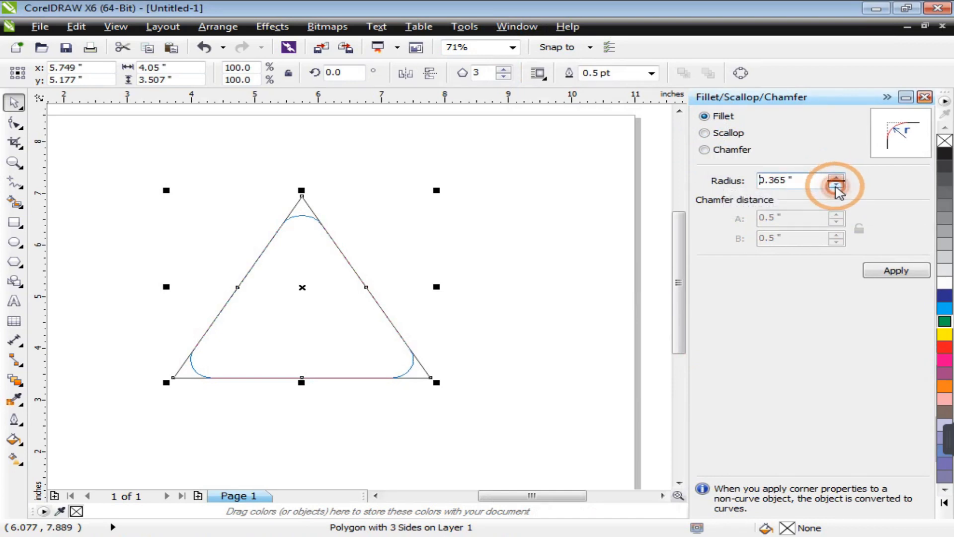
pyautogui.click(836, 184)
pyautogui.click(836, 185)
pyautogui.click(836, 185)
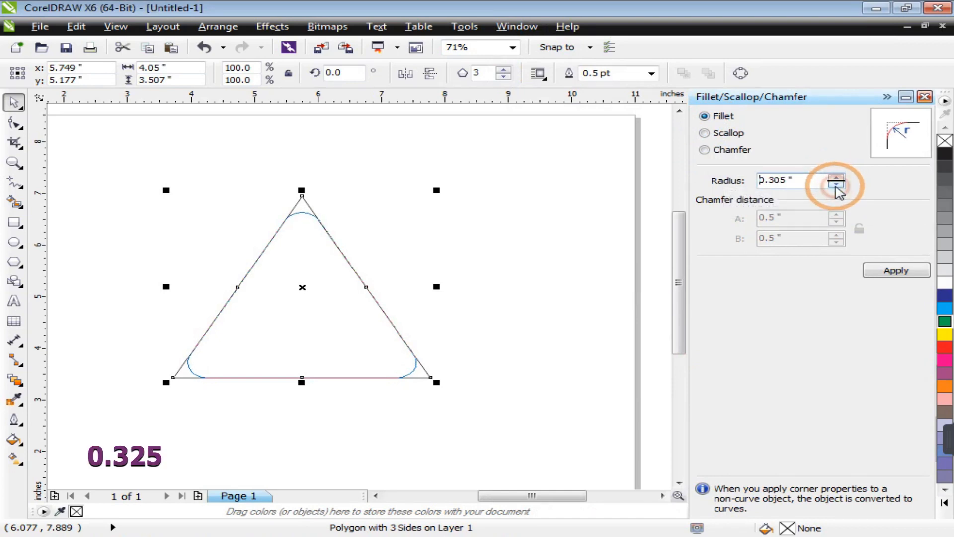
pyautogui.click(837, 177)
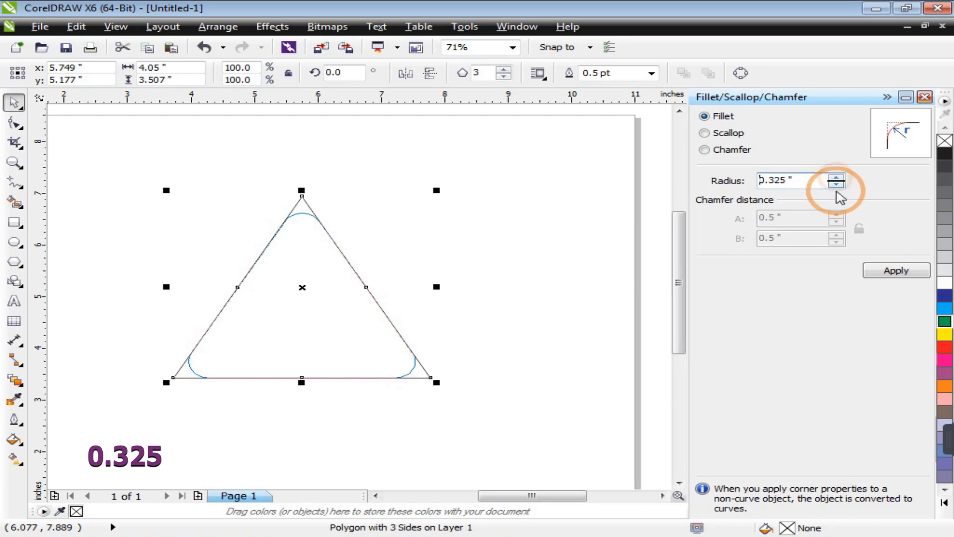
pyautogui.click(897, 271)
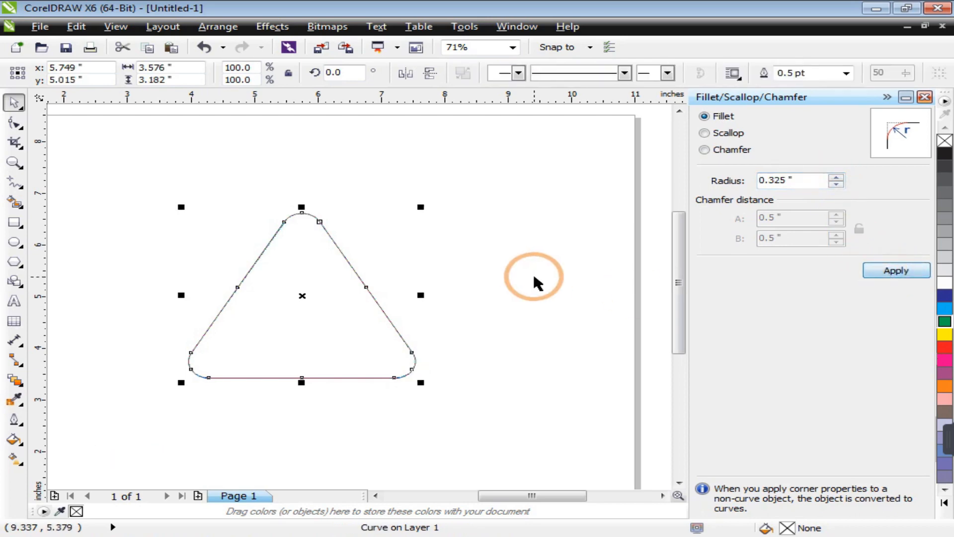
pyautogui.click(925, 97)
pyautogui.click(685, 256)
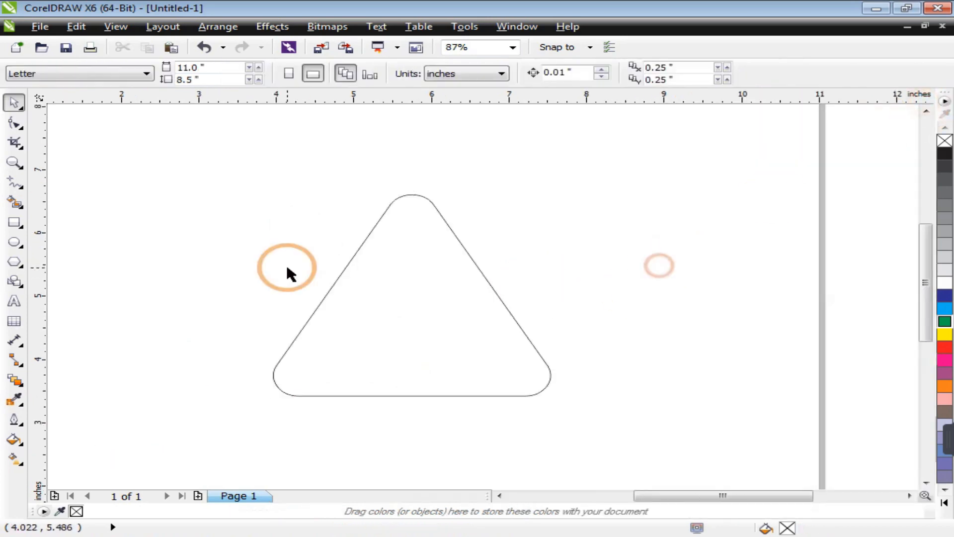
# Step: Add a one-step inside contour to the rounded triangle, forming a central triangle about 0.8 by 0.69 inches
pyautogui.click(344, 269)
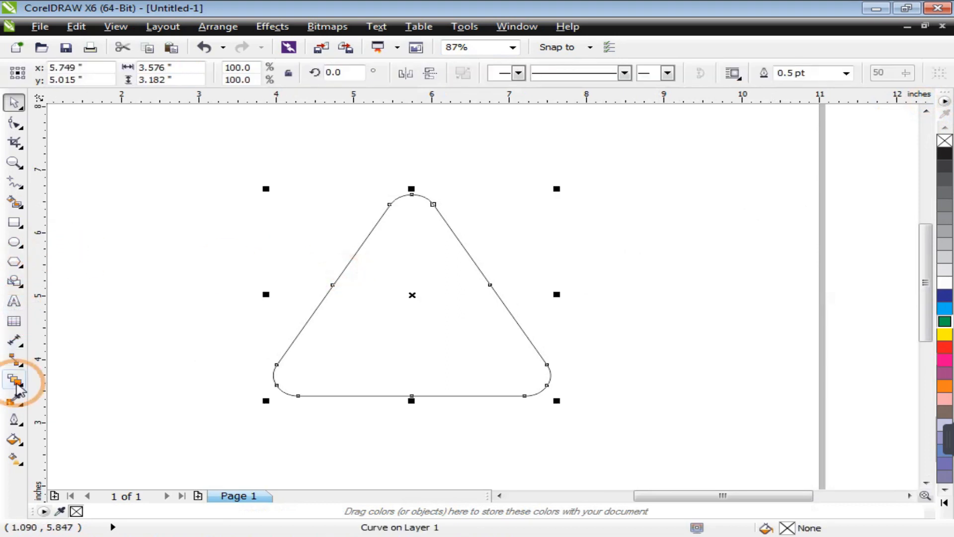
pyautogui.click(22, 390)
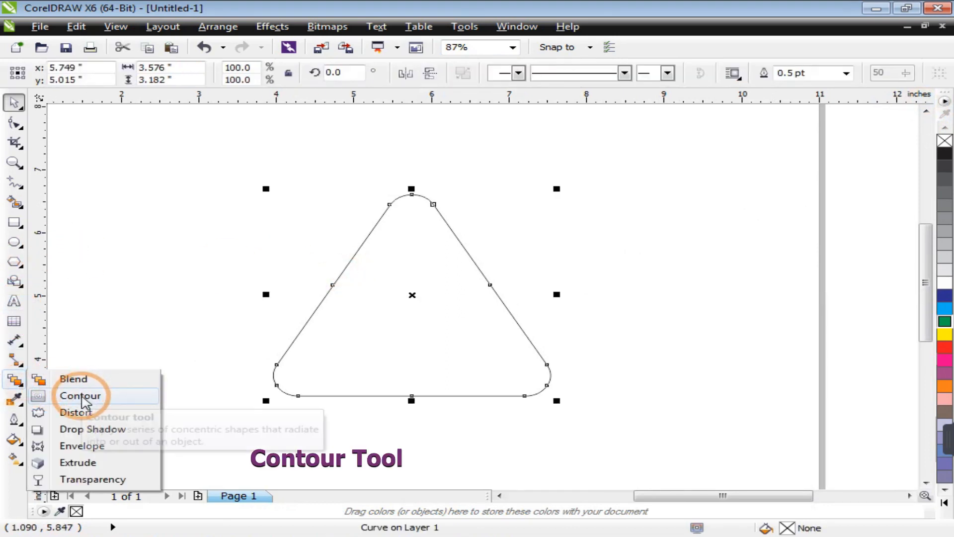
pyautogui.click(82, 394)
pyautogui.moveTo(389, 206)
pyautogui.mouseDown()
pyautogui.moveTo(383, 220)
pyautogui.moveTo(394, 250)
pyautogui.mouseUp()
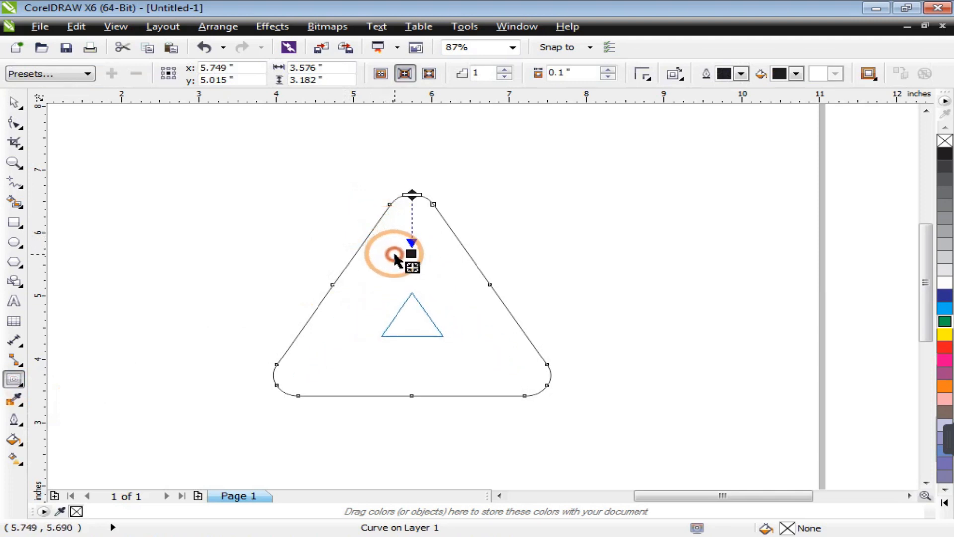
pyautogui.press('space')
# Step: Break apart the contour group to separate the small inner triangle from the rounded outer triangle
pyautogui.click(311, 304)
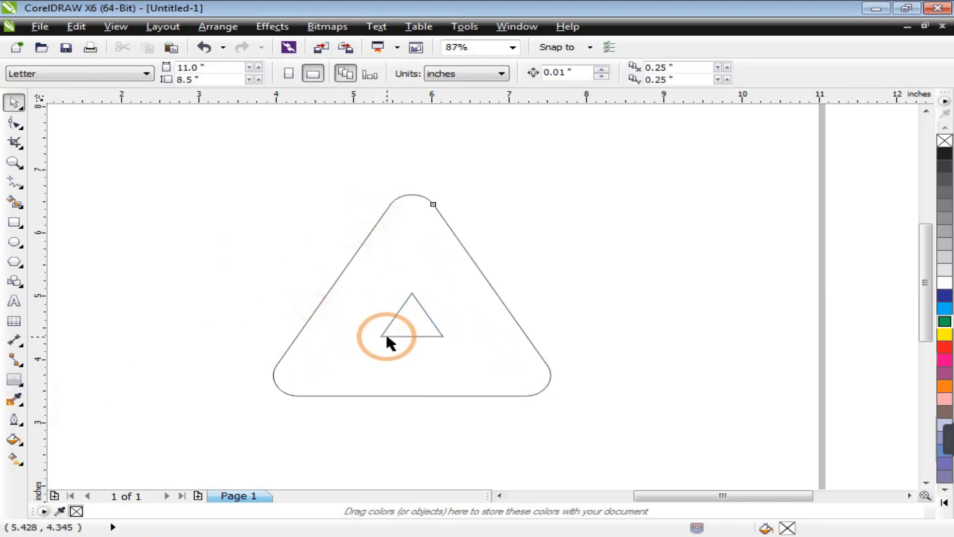
pyautogui.click(379, 333)
pyautogui.hotkey('ctrl', 'k')
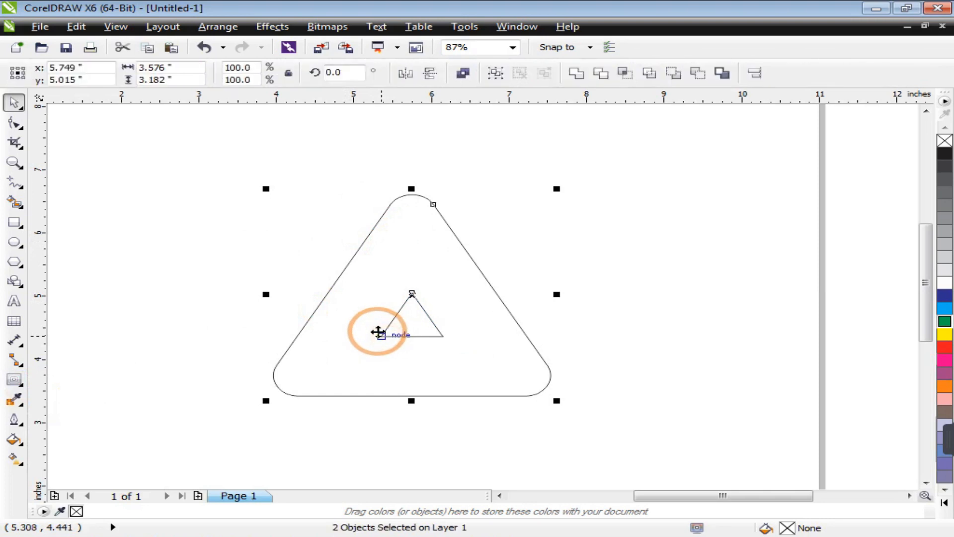
pyautogui.click(183, 225)
pyautogui.click(14, 163)
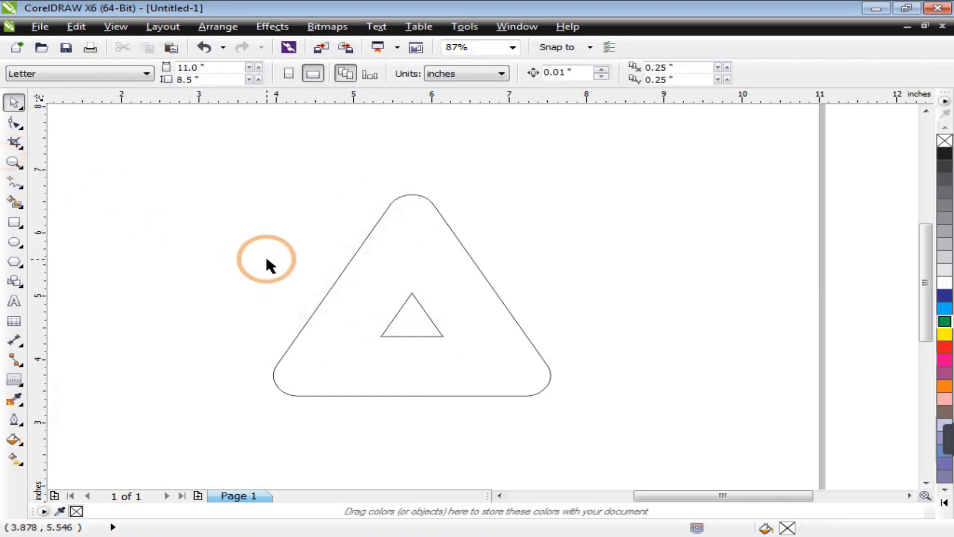
pyautogui.moveTo(194, 153); pyautogui.dragTo(693, 430)
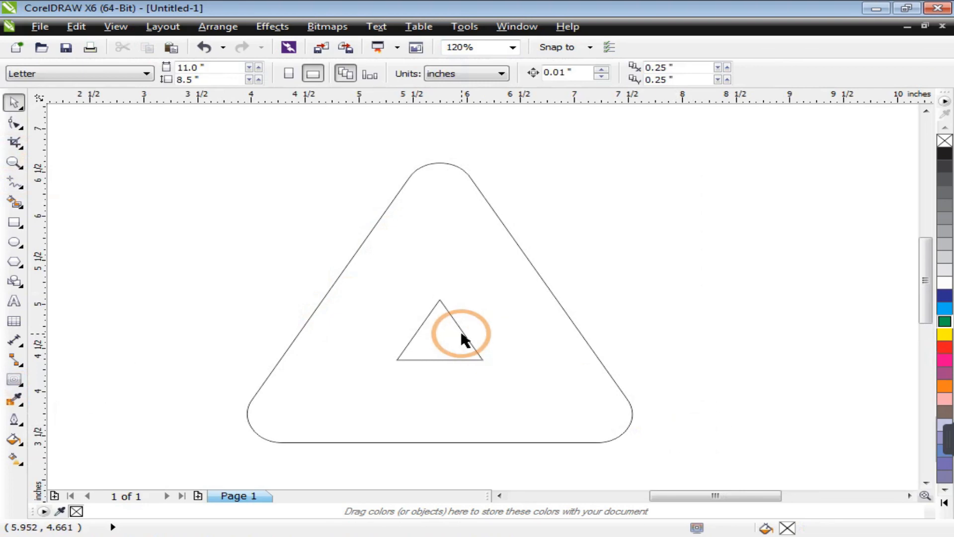
pyautogui.click(464, 331)
pyautogui.hotkey('ctrl', 'k')
pyautogui.click(269, 276)
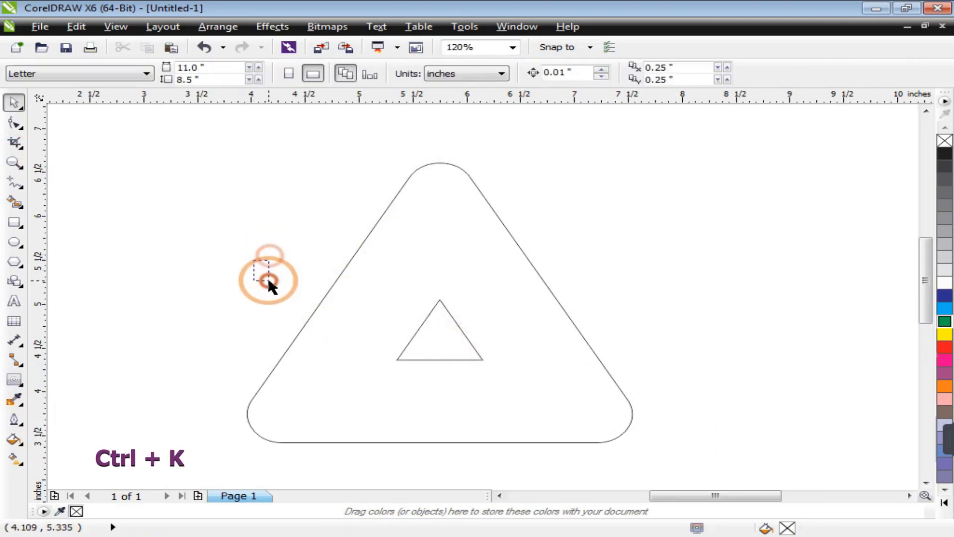
# Step: Try moving the inner triangle onto the outer triangle's right side, and undo the move
pyautogui.click(476, 360)
pyautogui.moveTo(439, 330); pyautogui.dragTo(552, 320)
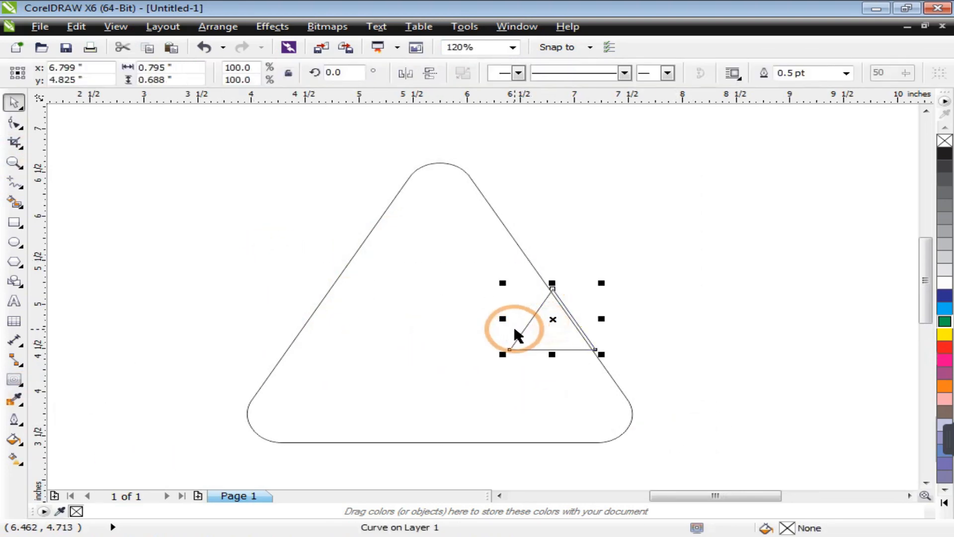
pyautogui.hotkey('ctrl', 'z')
pyautogui.click(599, 245)
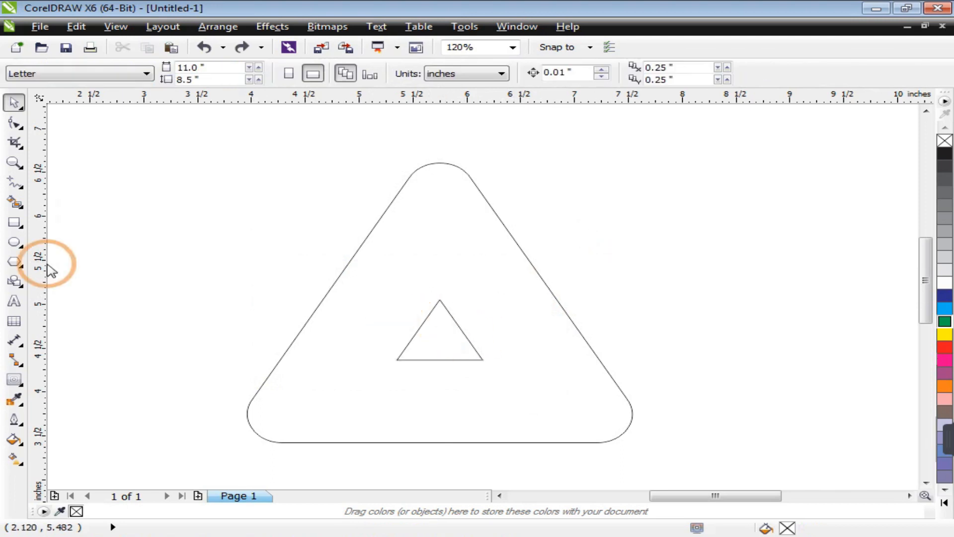
# Step: Add a vertical guideline through the inner triangle's apex and a horizontal guideline through its centre
pyautogui.moveTo(47, 266); pyautogui.dragTo(440, 293)
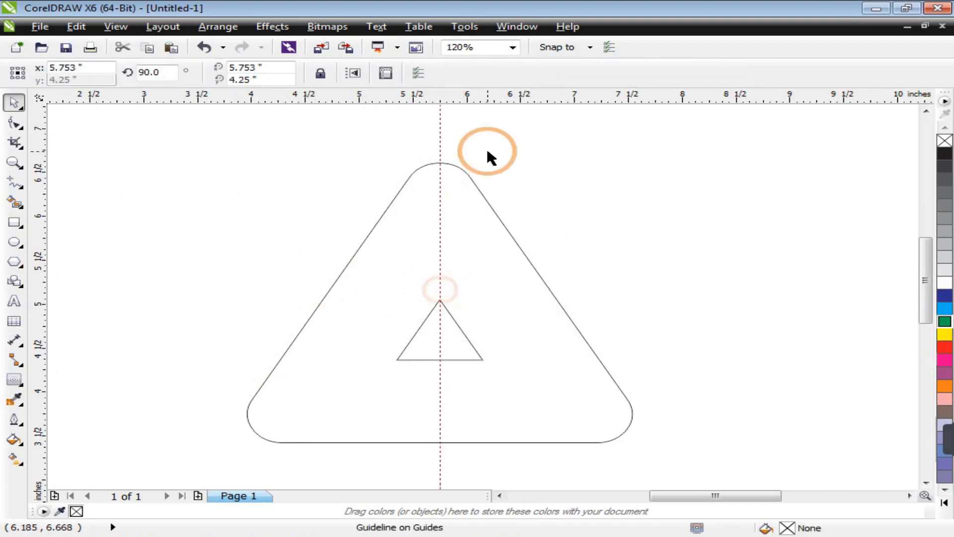
pyautogui.moveTo(508, 104); pyautogui.dragTo(521, 336)
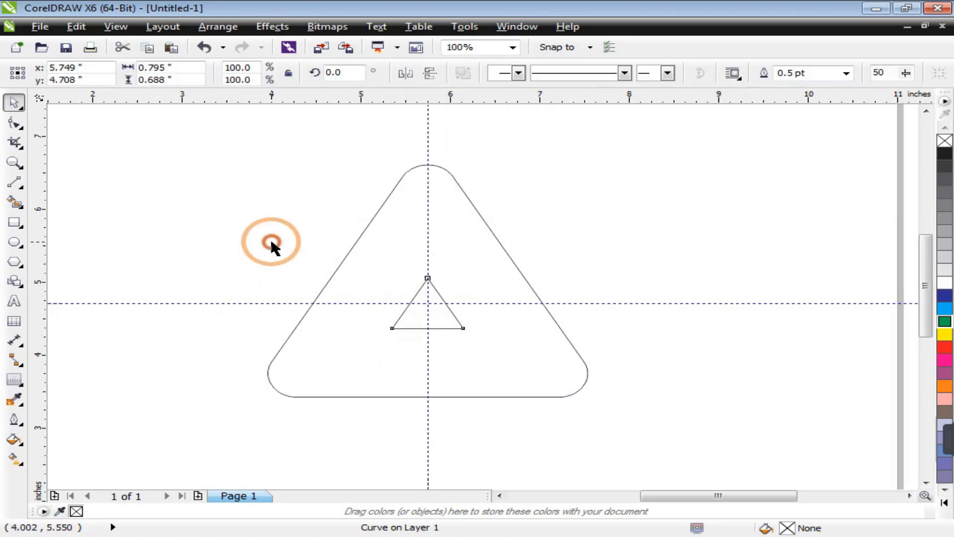
pyautogui.click(271, 242)
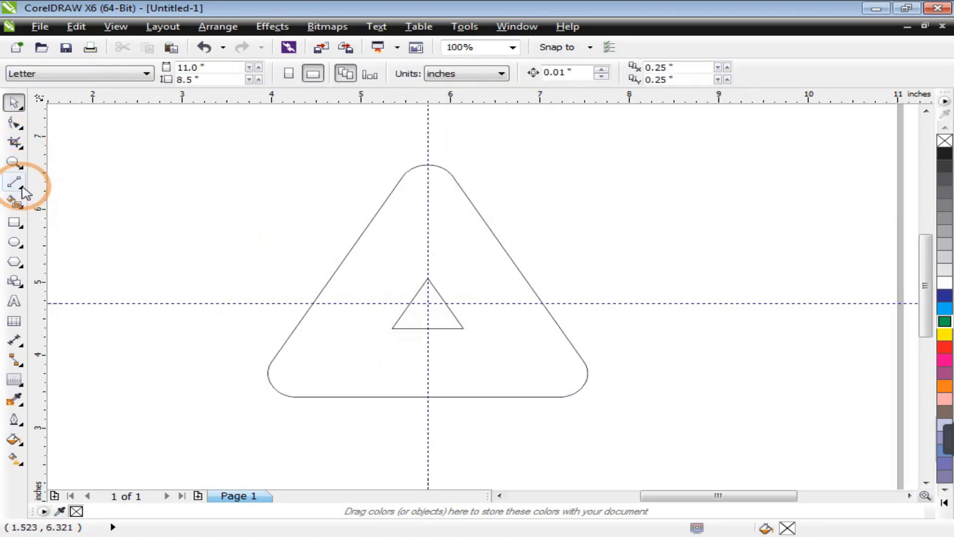
# Step: Draw a straight Pen line from the inner triangle's apex to where the horizontal guideline crosses the outer right edge
pyautogui.click(19, 184)
pyautogui.click(22, 188)
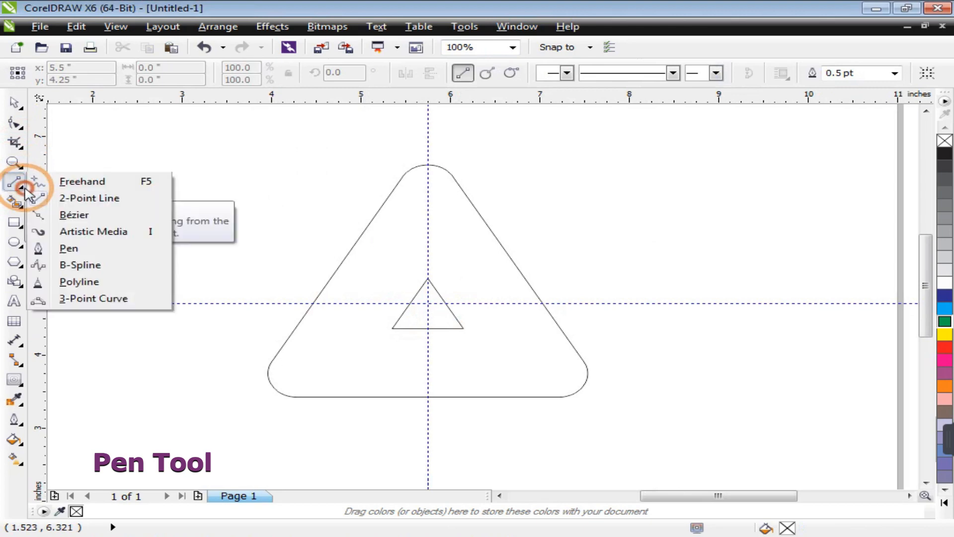
pyautogui.click(70, 250)
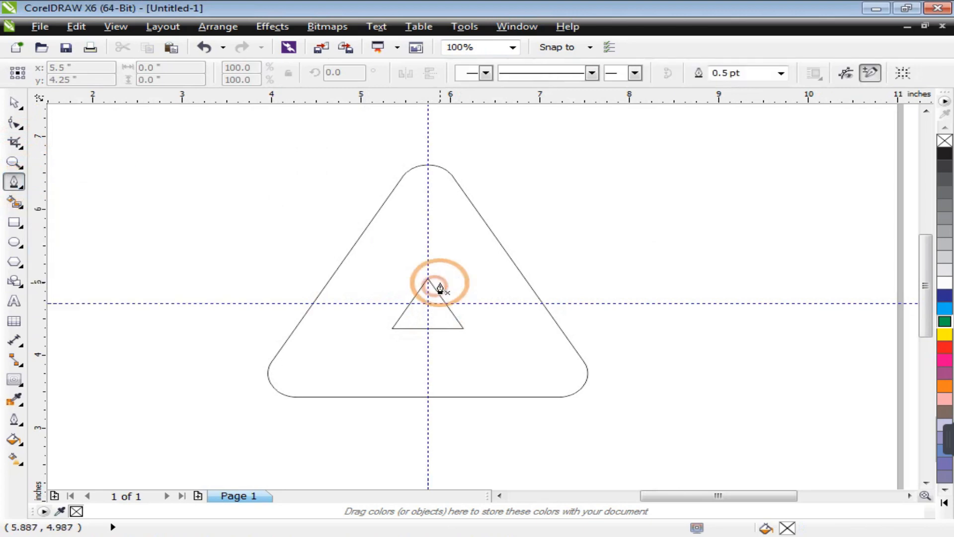
pyautogui.scroll(2, 438, 282)
pyautogui.click(415, 274)
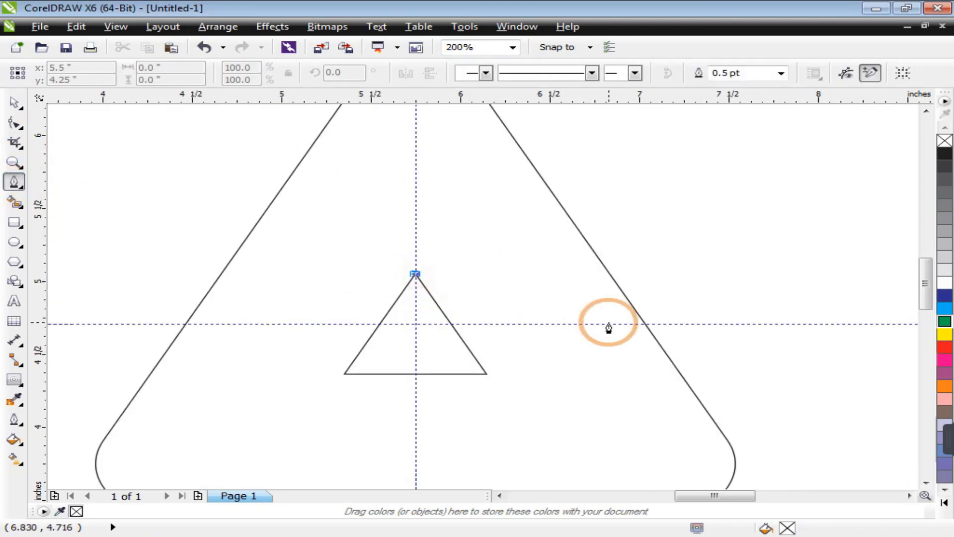
pyautogui.doubleClick(644, 324)
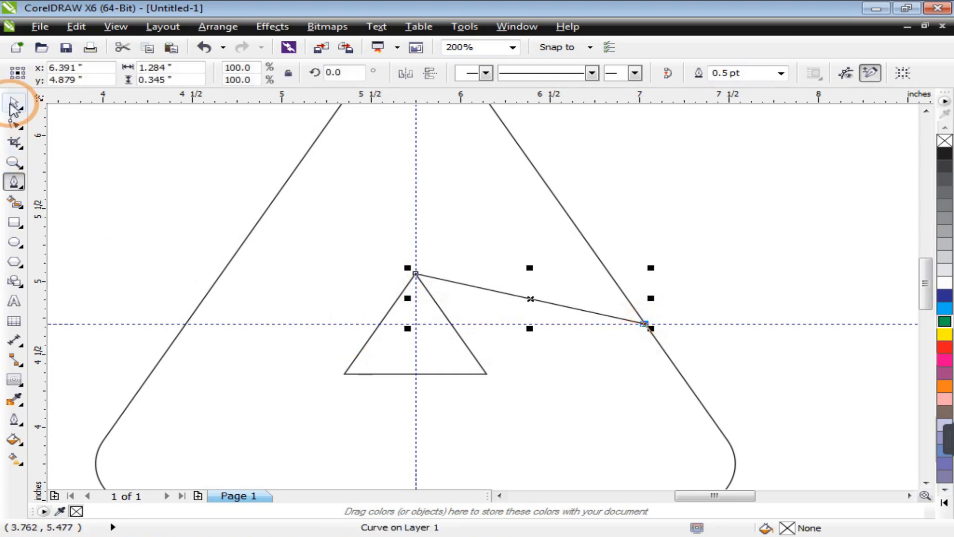
pyautogui.click(13, 102)
# Step: Draw a straight Pen line from the inner triangle's lower-right corner to the midpoint of the outer triangle's bottom edge
pyautogui.scroll(-2, 393, 268)
pyautogui.scroll(2, 393, 328)
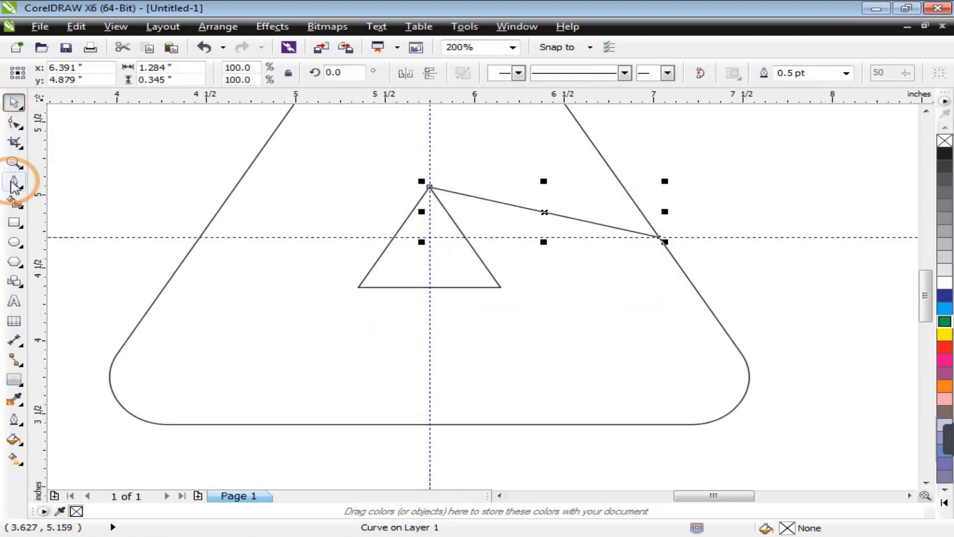
pyautogui.click(13, 182)
pyautogui.click(498, 288)
pyautogui.doubleClick(429, 423)
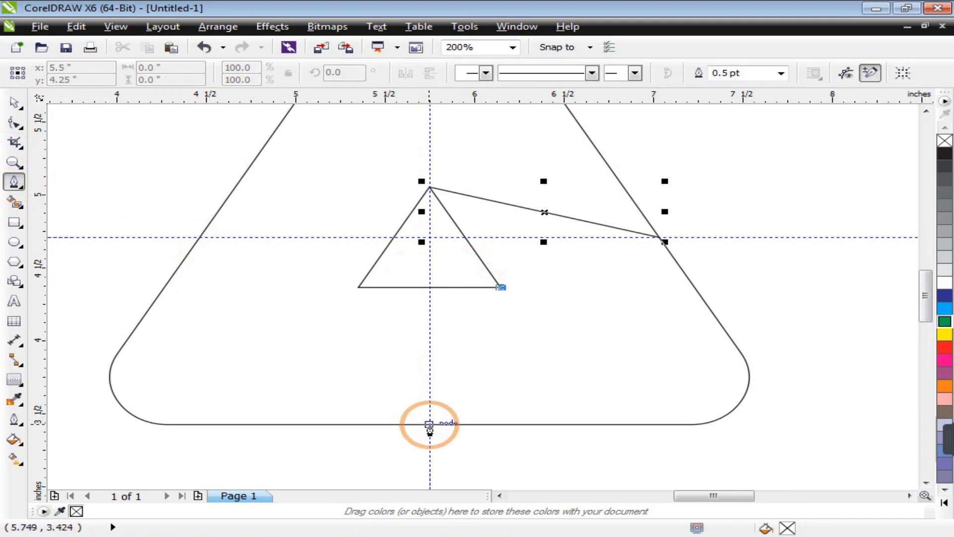
pyautogui.click(14, 106)
pyautogui.click(112, 202)
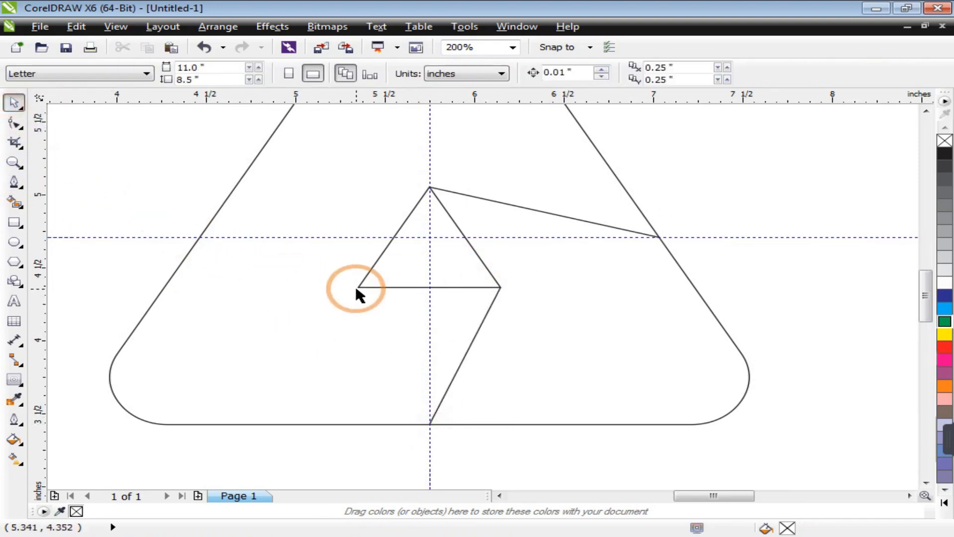
# Step: Draw a straight Pen line from where the horizontal guideline crosses the outer left edge to the inner triangle's lower-left corner
pyautogui.click(15, 183)
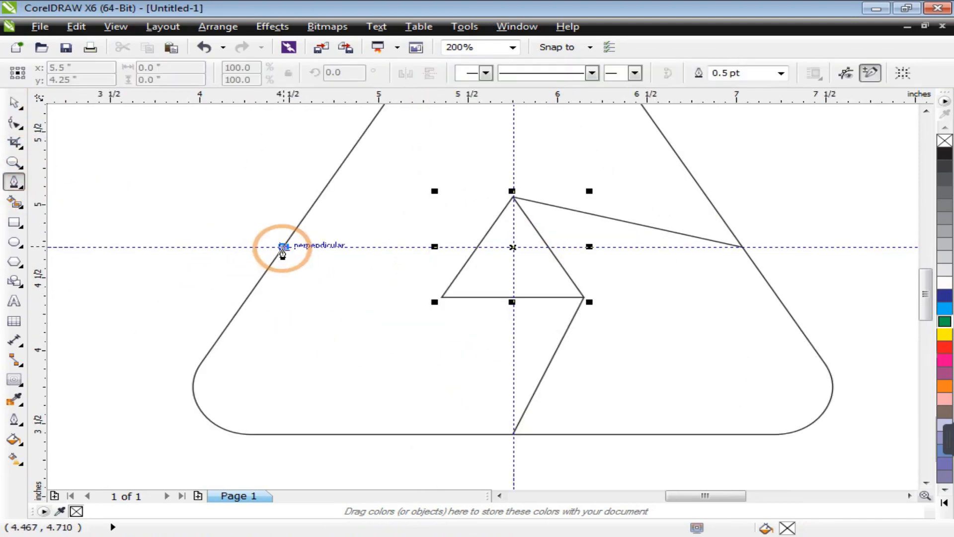
pyautogui.scroll(2, 282, 248)
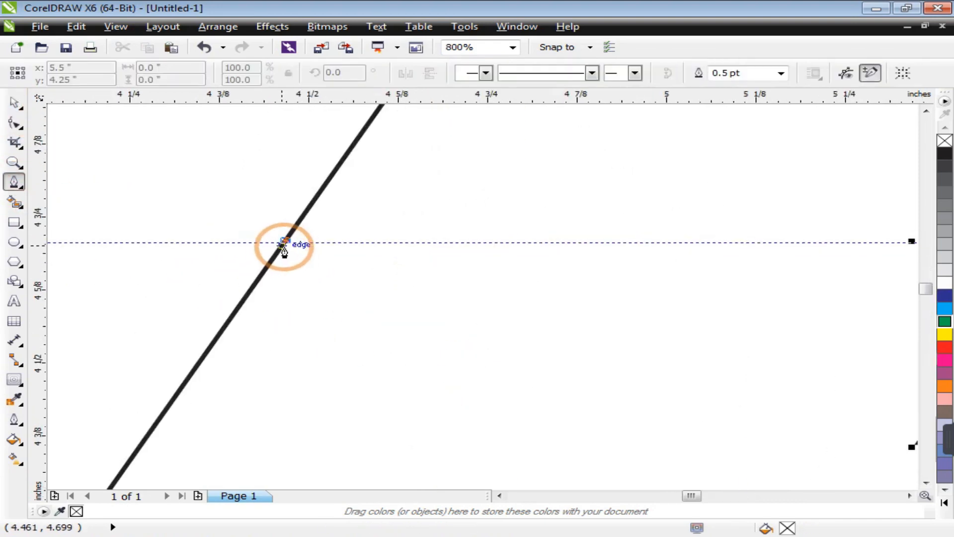
pyautogui.doubleClick(283, 248)
pyautogui.scroll(-2, 283, 248)
pyautogui.doubleClick(443, 298)
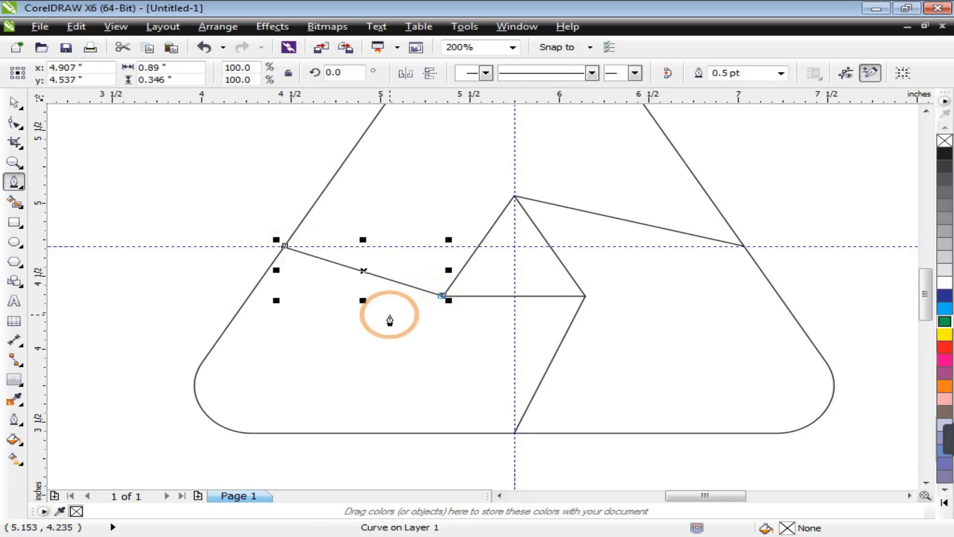
pyautogui.press('space')
pyautogui.click(231, 253)
# Step: Delete both the vertical and the horizontal guidelines
pyautogui.scroll(-2, 207, 258)
pyautogui.click(307, 159)
pyautogui.press('Delete')
pyautogui.click(435, 258)
pyautogui.press('Delete')
pyautogui.click(18, 162)
pyautogui.moveTo(186, 175); pyautogui.dragTo(411, 322)
pyautogui.press('space')
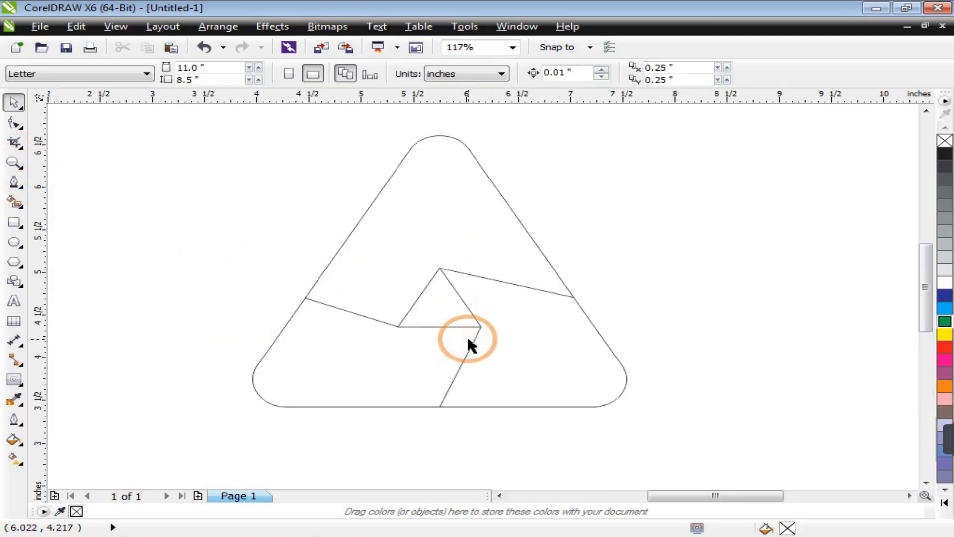
# Step: Convert the right connecting line to a curve and arch it upward so it meets the outer right edge tangentially
pyautogui.click(501, 281)
pyautogui.click(15, 123)
pyautogui.click(505, 283)
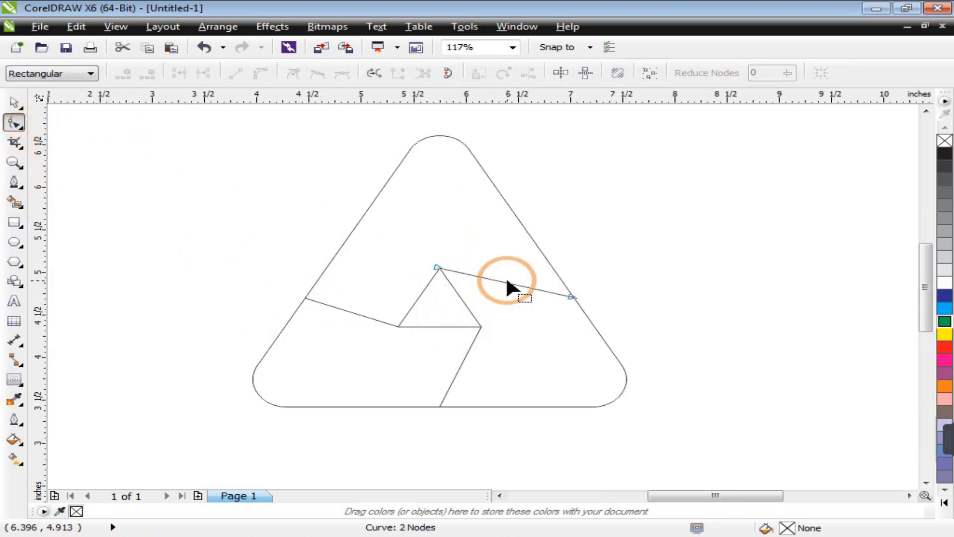
pyautogui.click(258, 73)
pyautogui.moveTo(482, 277); pyautogui.dragTo(476, 243)
pyautogui.moveTo(530, 288); pyautogui.dragTo(523, 215)
pyautogui.moveTo(476, 241); pyautogui.dragTo(464, 226)
pyautogui.press('space')
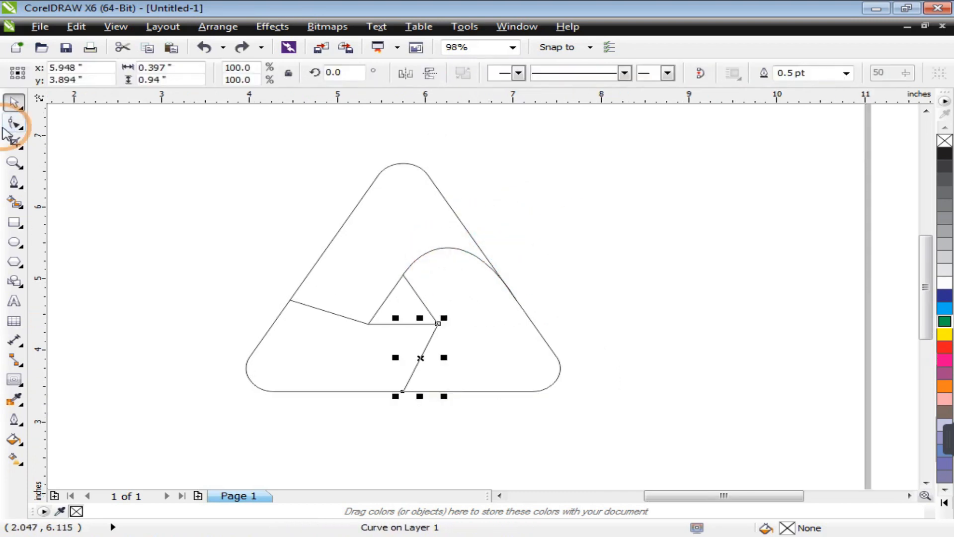
# Step: Bend the lower connecting line outward to the right so it meets the outer bottom edge tangentially
pyautogui.click(8, 126)
pyautogui.moveTo(426, 344); pyautogui.dragTo(461, 344)
pyautogui.moveTo(409, 377); pyautogui.dragTo(455, 390)
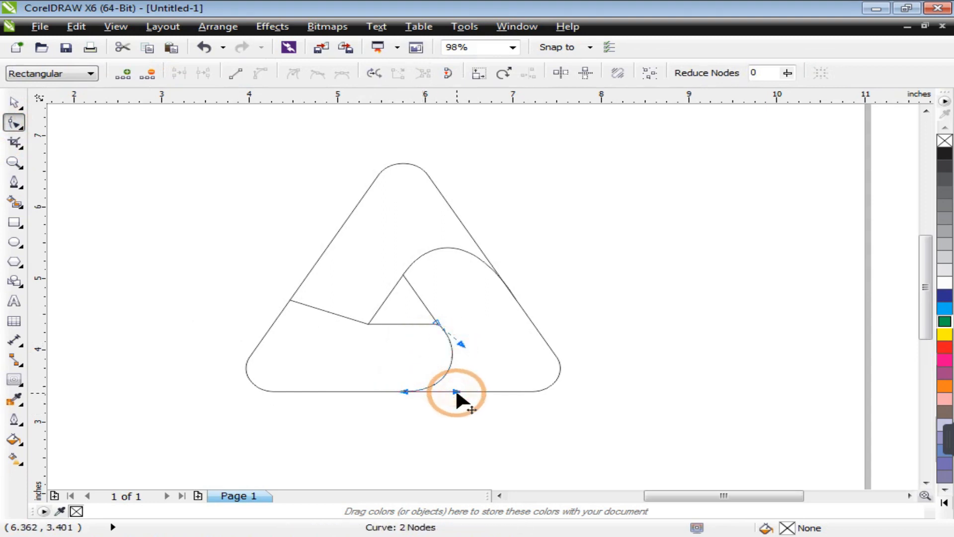
pyautogui.moveTo(461, 344); pyautogui.dragTo(456, 343)
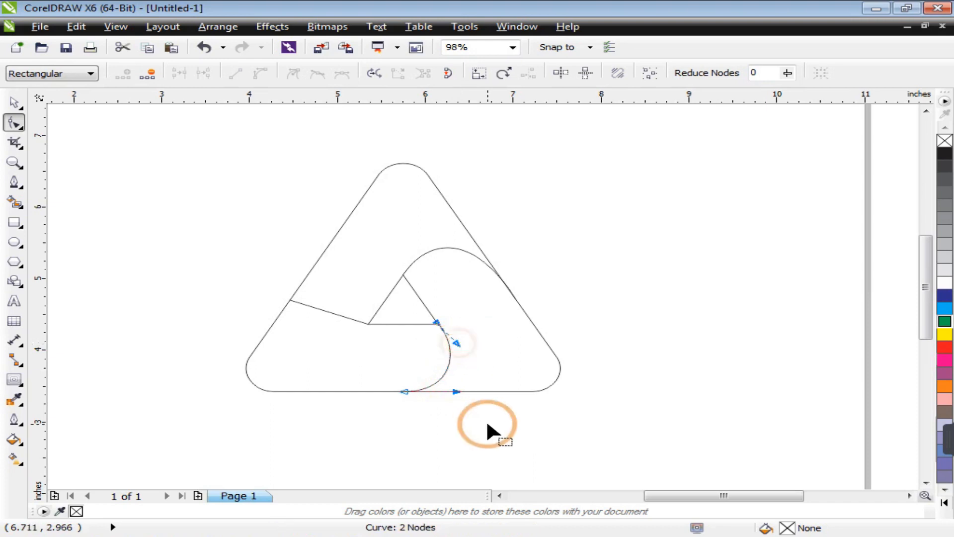
pyautogui.press('space')
pyautogui.click(486, 426)
# Step: Refine the lower connecting curve and bend the left connecting line downward so it flows into the inner triangle's base
pyautogui.click(428, 324)
pyautogui.click(444, 332)
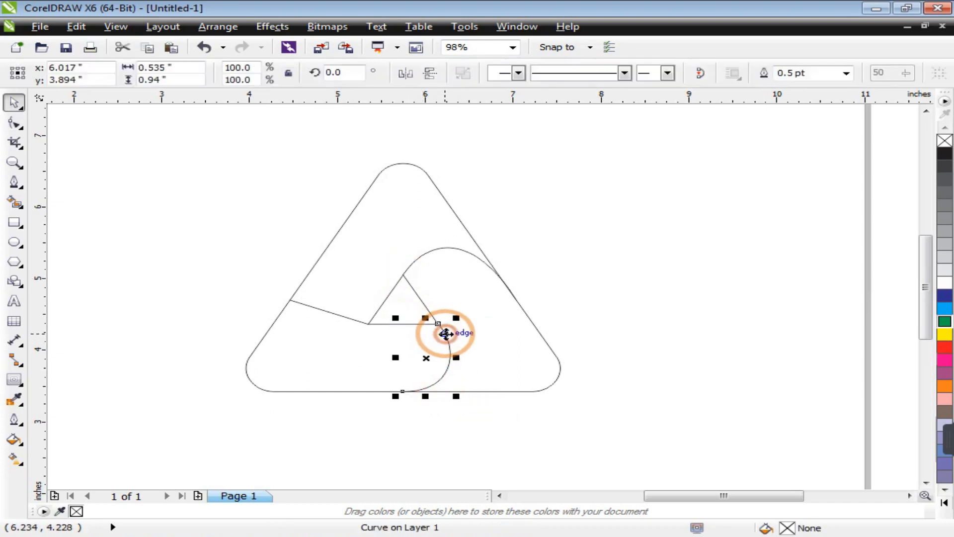
pyautogui.click(15, 123)
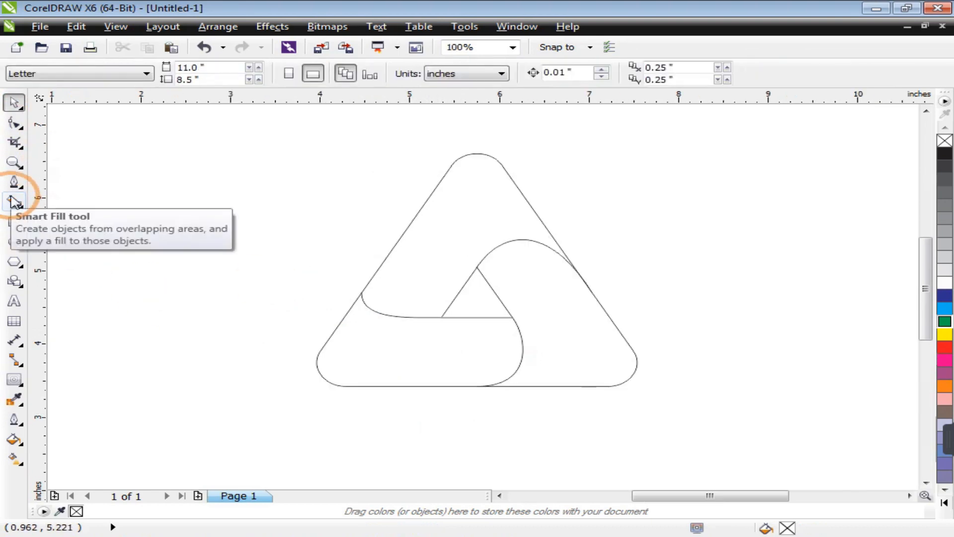
# Step: Fill the three sections around the inner triangle with grey using Smart Fill, leaving the centre empty
pyautogui.click(13, 202)
pyautogui.click(203, 74)
pyautogui.click(262, 88)
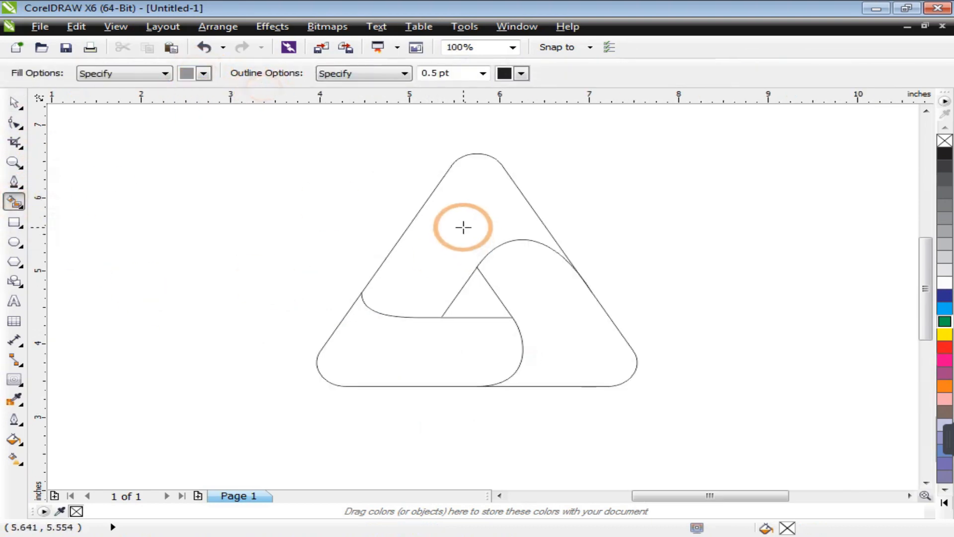
pyautogui.click(462, 227)
pyautogui.click(396, 343)
pyautogui.click(551, 326)
pyautogui.press('space')
pyautogui.click(576, 176)
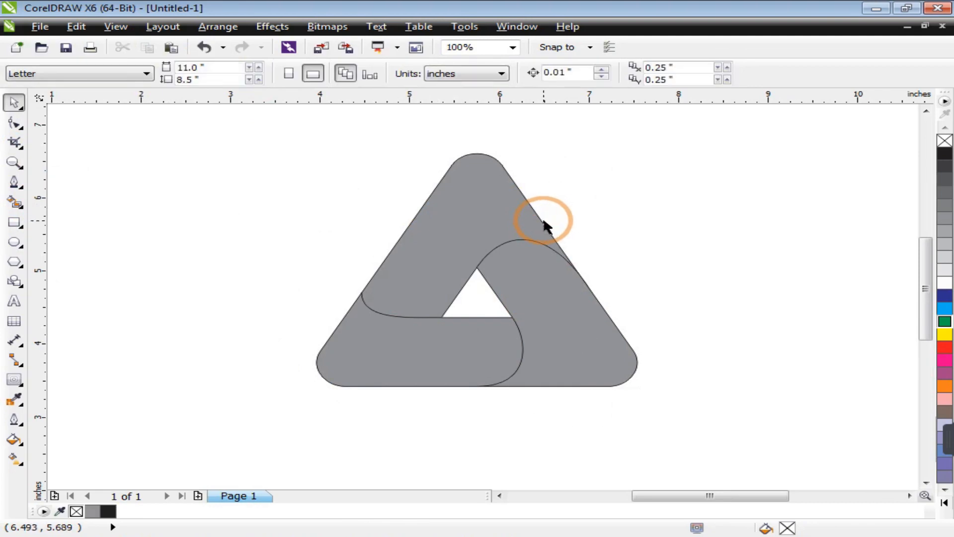
# Step: Remove leftover construction line work from around the grey sections, including the original arched right connecting curve
pyautogui.click(541, 222)
pyautogui.moveTo(475, 270); pyautogui.dragTo(745, 240)
pyautogui.press('Delete')
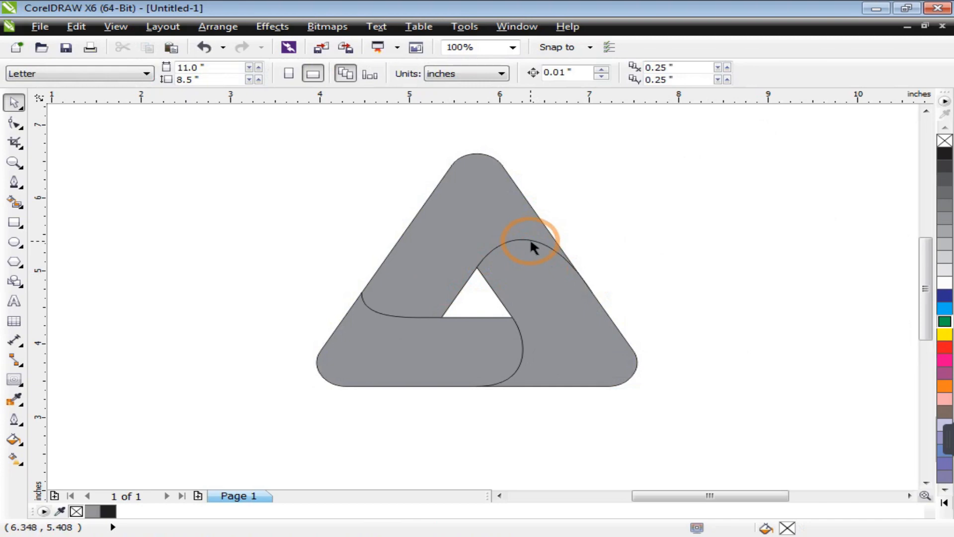
pyautogui.click(530, 237)
pyautogui.click(606, 225)
pyautogui.moveTo(606, 224); pyautogui.dragTo(451, 299)
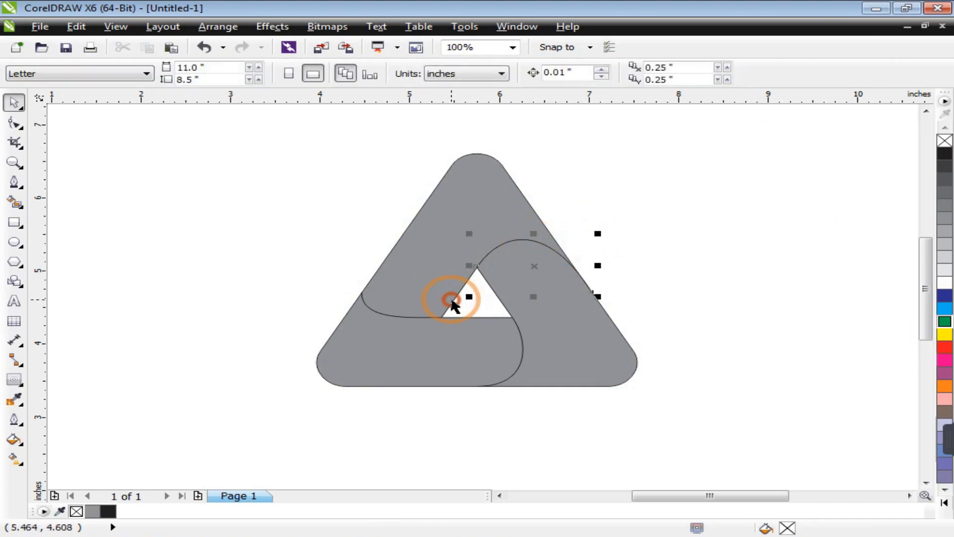
pyautogui.moveTo(534, 265); pyautogui.dragTo(707, 250)
pyautogui.press('Delete')
# Step: Delete the original lower and left connecting curves from the logo
pyautogui.moveTo(547, 447); pyautogui.dragTo(447, 293)
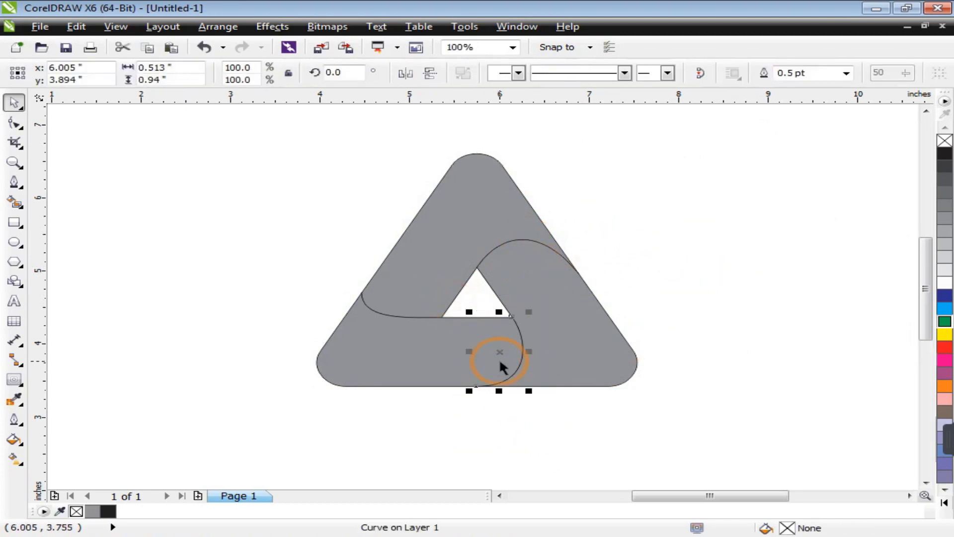
pyautogui.moveTo(500, 352); pyautogui.dragTo(604, 413)
pyautogui.press('Delete')
pyautogui.moveTo(285, 243); pyautogui.dragTo(498, 344)
pyautogui.moveTo(401, 304); pyautogui.dragTo(246, 253)
pyautogui.press('Delete')
# Step: Overlay an unfilled copy of the top section, offset up and left, extending its lower node past the section's lower edge
pyautogui.moveTo(412, 284); pyautogui.dragTo(178, 254)
pyautogui.click(943, 144)
pyautogui.moveTo(239, 213); pyautogui.dragTo(449, 177)
pyautogui.click(15, 122)
pyautogui.moveTo(409, 252); pyautogui.dragTo(375, 319)
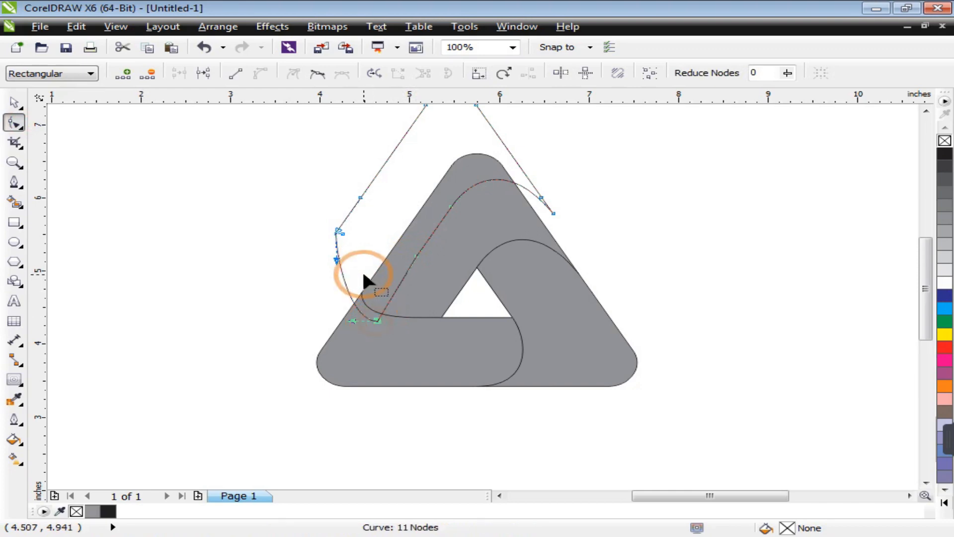
pyautogui.press('space')
pyautogui.moveTo(446, 213); pyautogui.dragTo(452, 220)
# Step: Fill both parts of the divided top section with pink using Smart Fill, and delete the offset outline
pyautogui.click(19, 204)
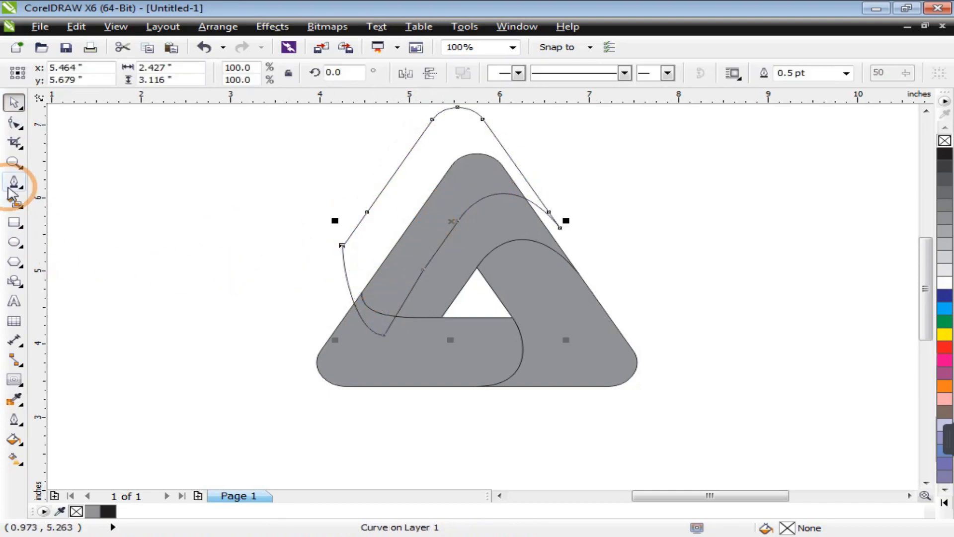
pyautogui.click(203, 73)
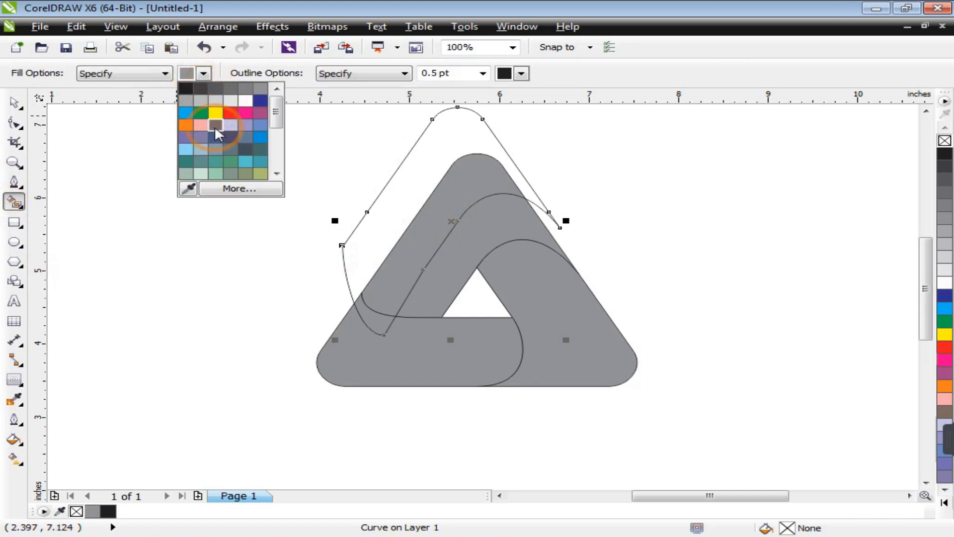
pyautogui.click(204, 125)
pyautogui.click(478, 247)
pyautogui.press('space')
pyautogui.moveTo(362, 208); pyautogui.dragTo(154, 207)
pyautogui.press('Delete')
# Step: Overlay an unfilled copy of the right section, offset to the right, pulling its upper-left node beyond the section's arched edge
pyautogui.moveTo(550, 324); pyautogui.dragTo(671, 346)
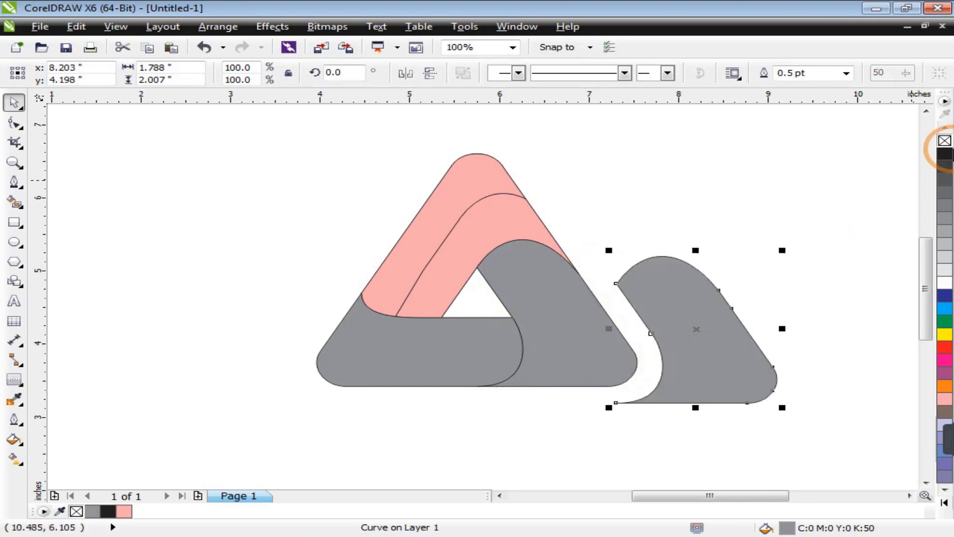
pyautogui.click(945, 142)
pyautogui.moveTo(716, 378); pyautogui.dragTo(627, 373)
pyautogui.press('F10')
pyautogui.moveTo(535, 282); pyautogui.dragTo(494, 234)
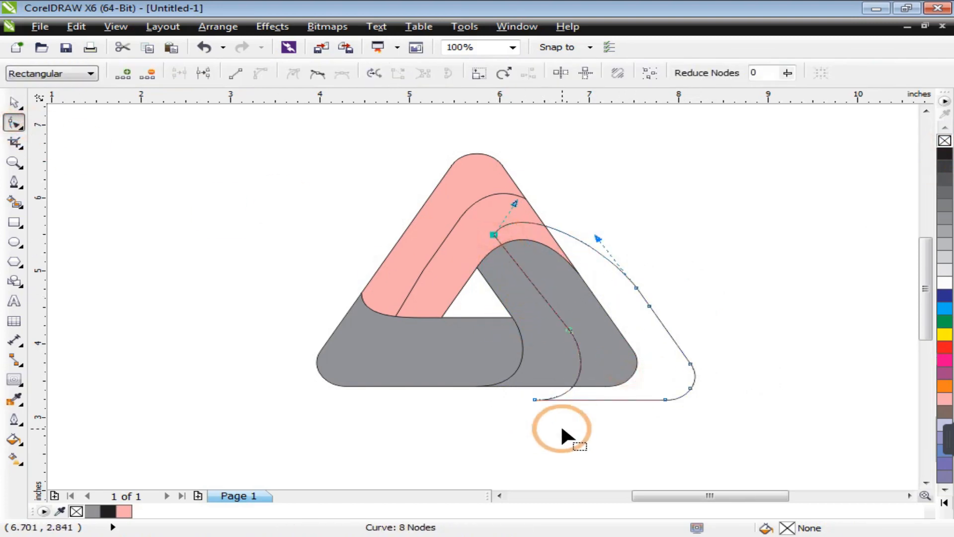
pyautogui.press('space')
# Step: Fill both parts of the divided right section with pink using Smart Fill, and delete the offset outline
pyautogui.click(18, 203)
pyautogui.click(603, 342)
pyautogui.click(539, 354)
pyautogui.press('space')
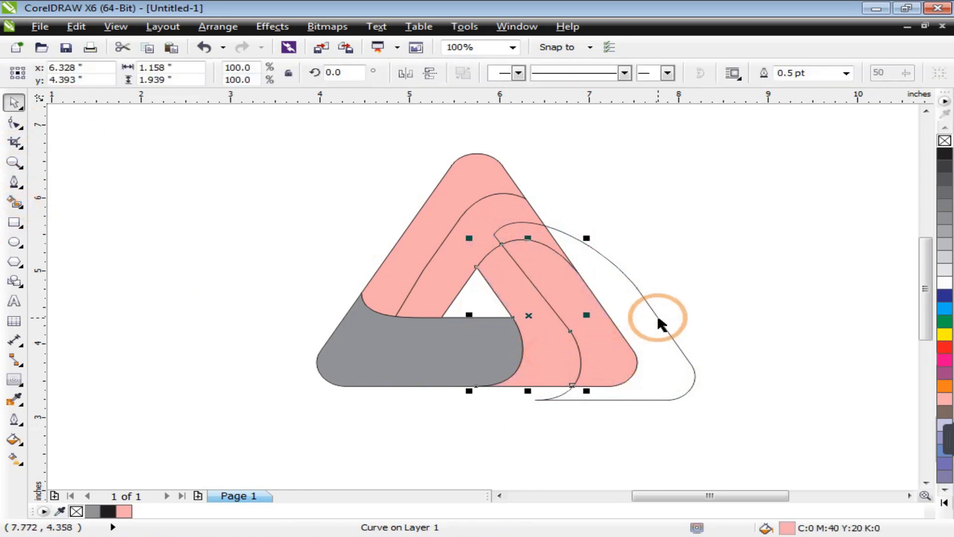
pyautogui.moveTo(661, 324); pyautogui.dragTo(845, 273)
pyautogui.press('Delete')
# Step: Overlay an unfilled copy of the lower-left section, offset down and left, stretching its right node past the section's curved end
pyautogui.click(356, 366)
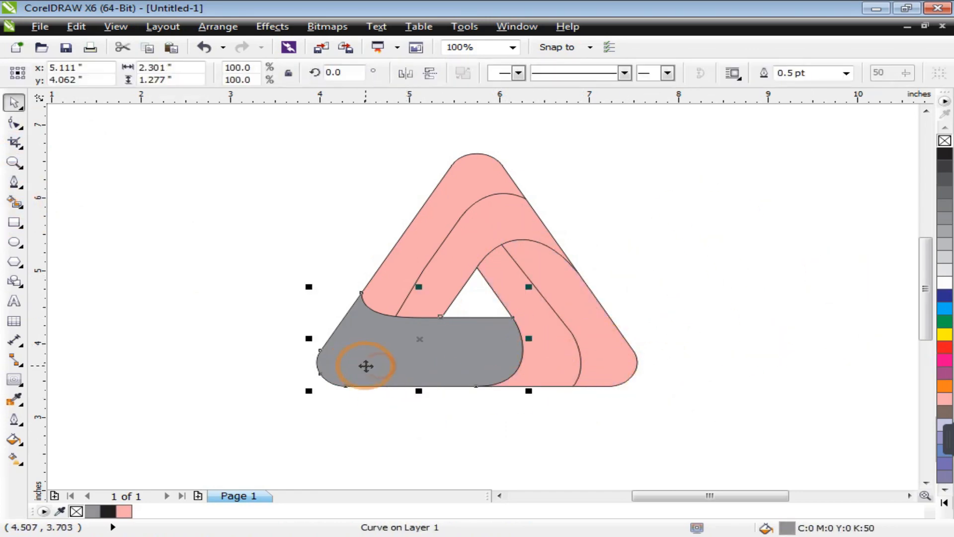
pyautogui.moveTo(418, 349); pyautogui.dragTo(381, 373)
pyautogui.click(944, 142)
pyautogui.click(19, 127)
pyautogui.moveTo(473, 351); pyautogui.dragTo(531, 351)
pyautogui.press('space')
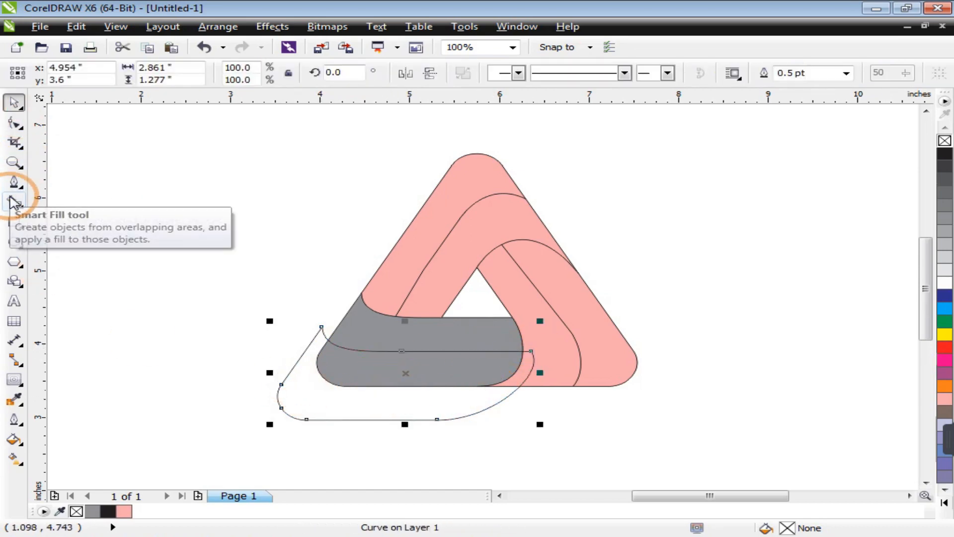
# Step: Fill both parts of the divided lower-left section with pink using Smart Fill, and delete the offset outline
pyautogui.click(11, 201)
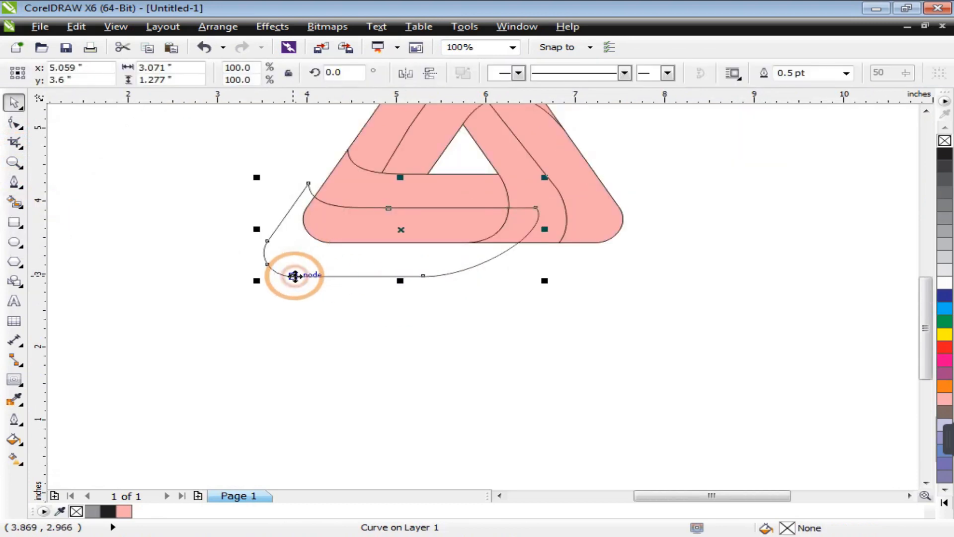
pyautogui.click(528, 364)
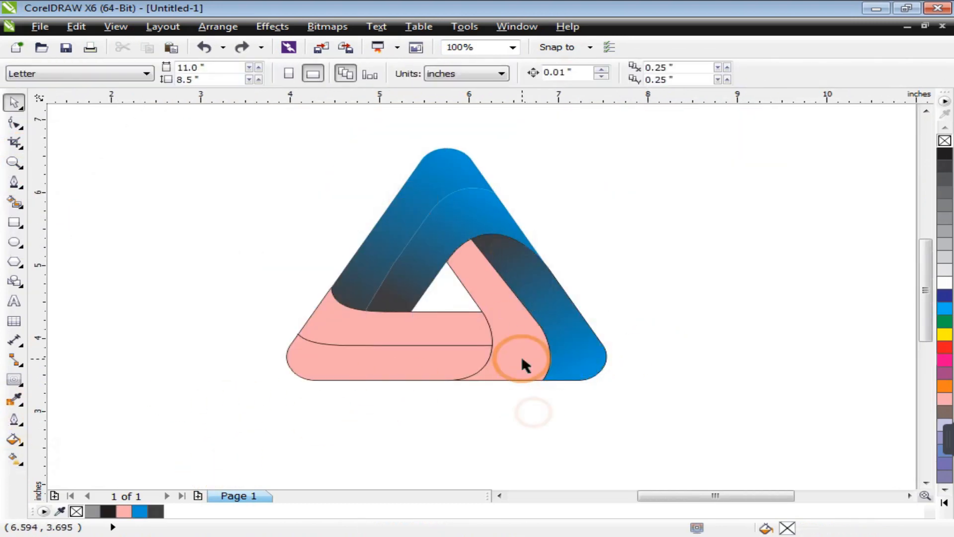
# Step: Give the right section's inner part a linear blue-to-dark-grey fill, blue at its lower end and dark near the inner apex
pyautogui.click(14, 457)
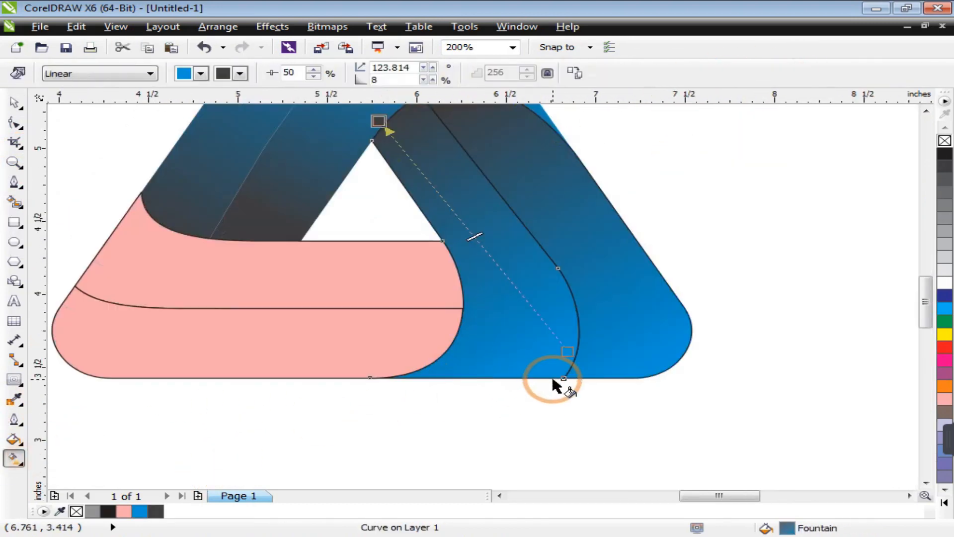
pyautogui.moveTo(558, 383); pyautogui.dragTo(550, 379)
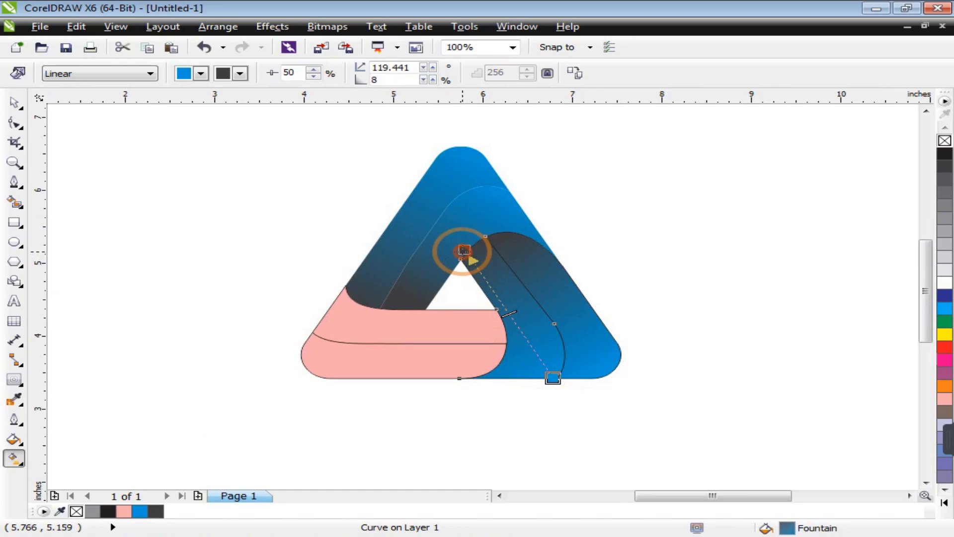
pyautogui.moveTo(465, 247); pyautogui.dragTo(481, 256)
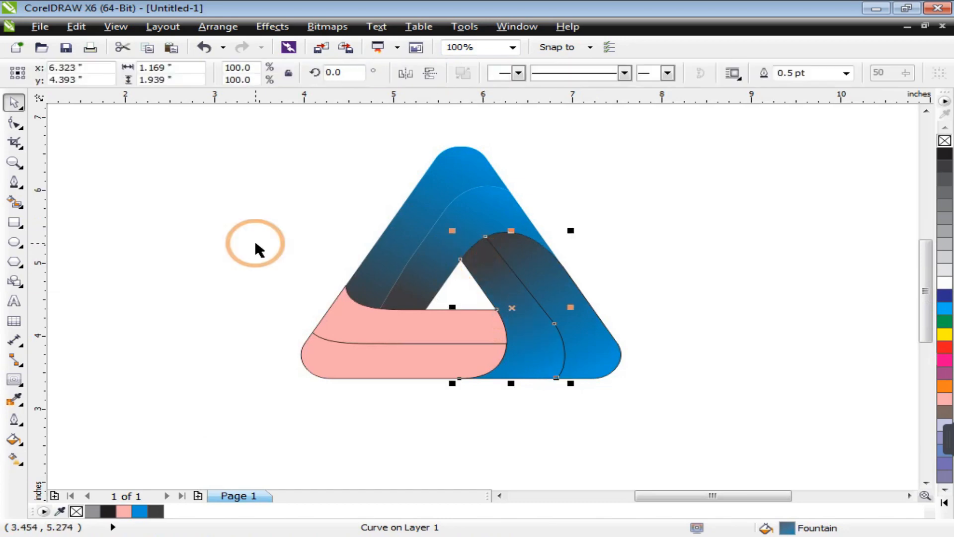
# Step: Copy the blue-to-dark-grey linear fill to the lower-left section's bottom part, running from blue at left to dark at right
pyautogui.click(308, 334)
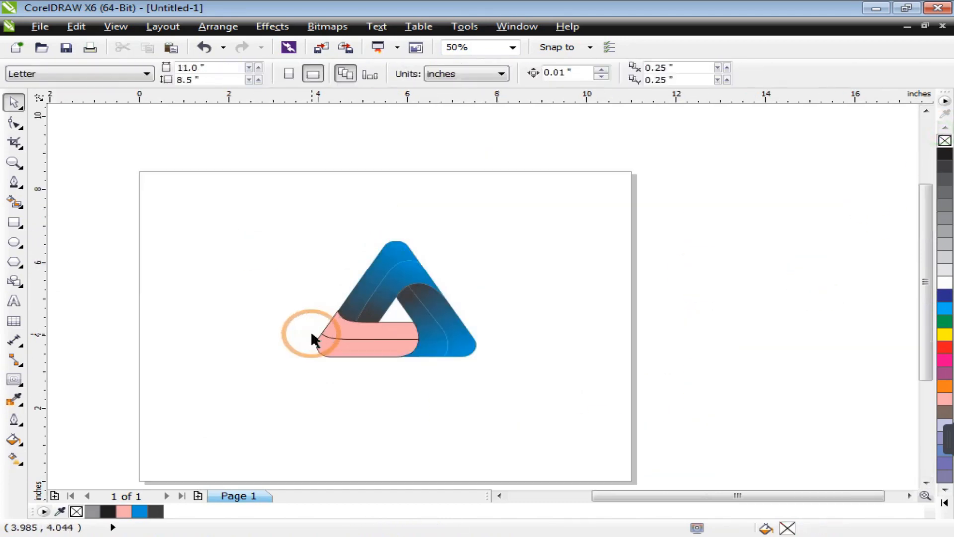
pyautogui.click(16, 166)
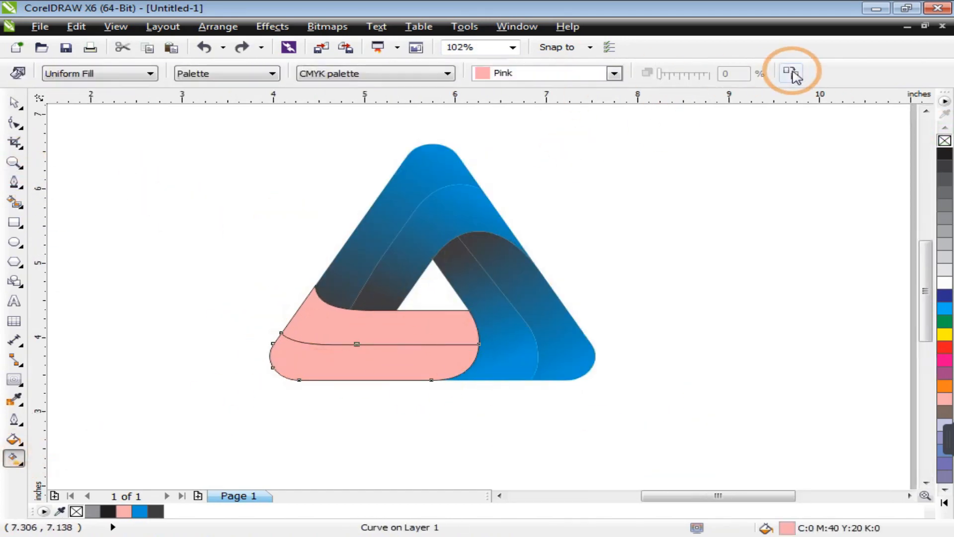
pyautogui.click(337, 328)
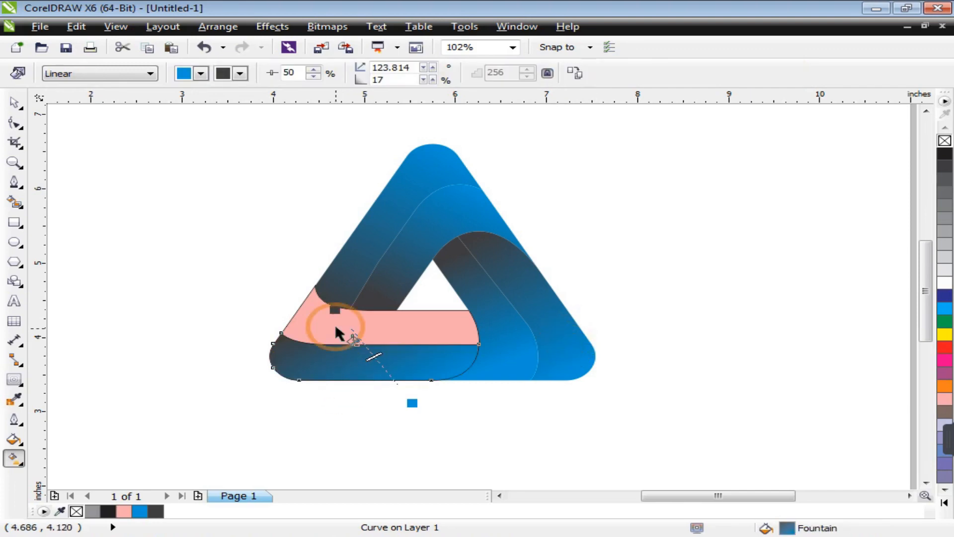
pyautogui.moveTo(333, 312); pyautogui.dragTo(476, 346)
pyautogui.moveTo(412, 404); pyautogui.dragTo(265, 348)
pyautogui.moveTo(475, 345); pyautogui.dragTo(482, 356)
# Step: Copy the blue-to-dark-grey fill to the lower-left section's upper part and align its gradient ends with the dividing line's ends
pyautogui.click(294, 401)
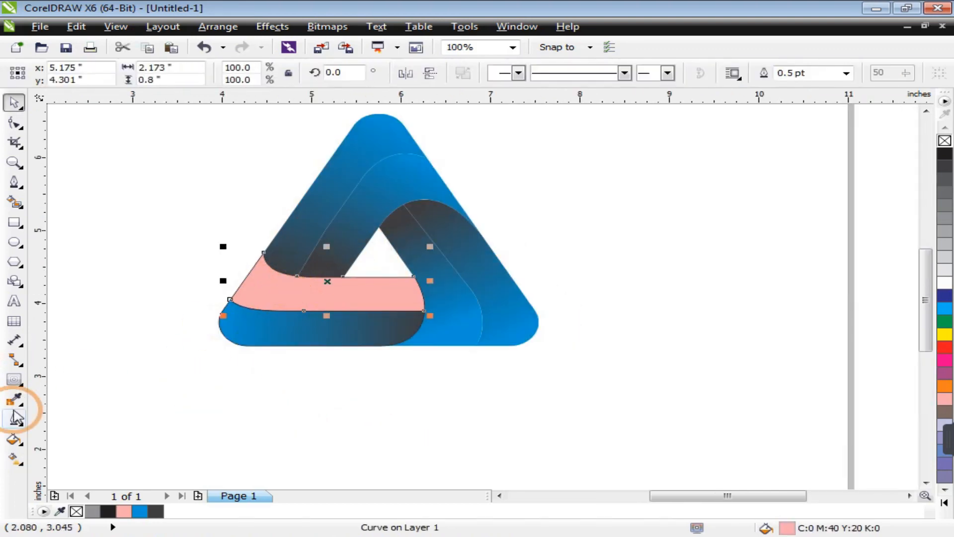
pyautogui.click(791, 74)
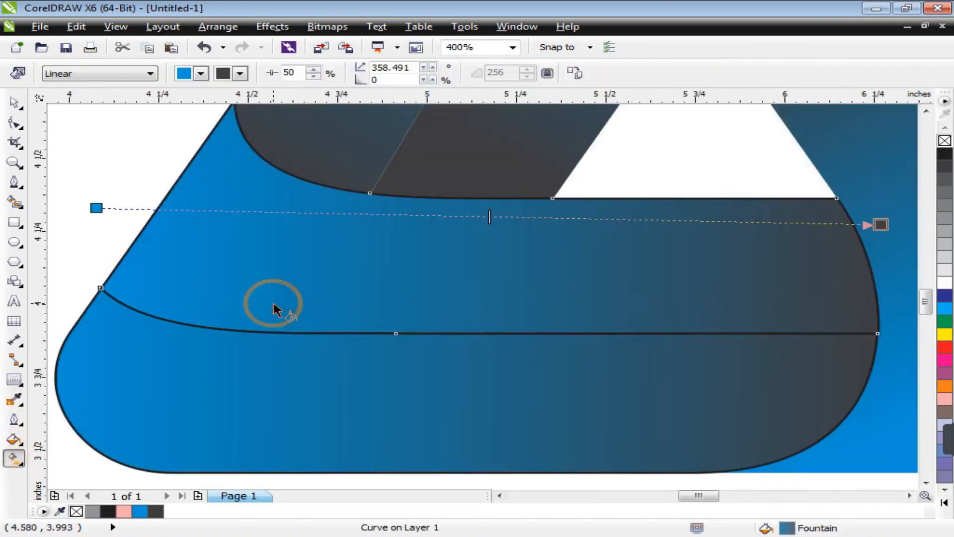
pyautogui.moveTo(96, 206); pyautogui.dragTo(102, 277)
pyautogui.moveTo(878, 219); pyautogui.dragTo(874, 308)
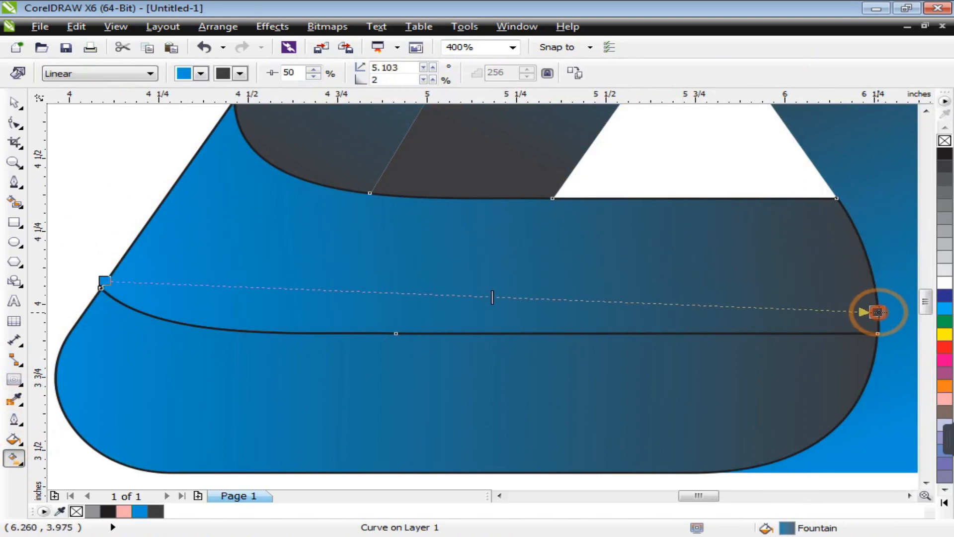
# Step: Remove the outlines from both parts of the lower-left section
pyautogui.scroll(-1, 571, 322)
pyautogui.scroll(-1, 452, 279)
pyautogui.click(14, 103)
pyautogui.moveTo(380, 236); pyautogui.dragTo(544, 330)
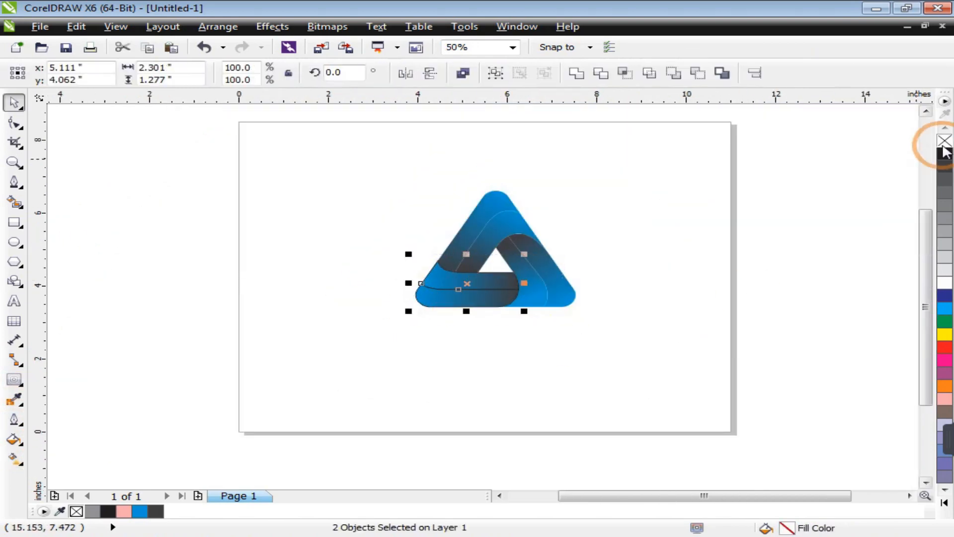
pyautogui.rightClick(944, 142)
pyautogui.scroll(-1, 305, 298)
pyautogui.click(14, 162)
pyautogui.moveTo(322, 229); pyautogui.dragTo(481, 328)
pyautogui.press('space')
pyautogui.click(338, 291)
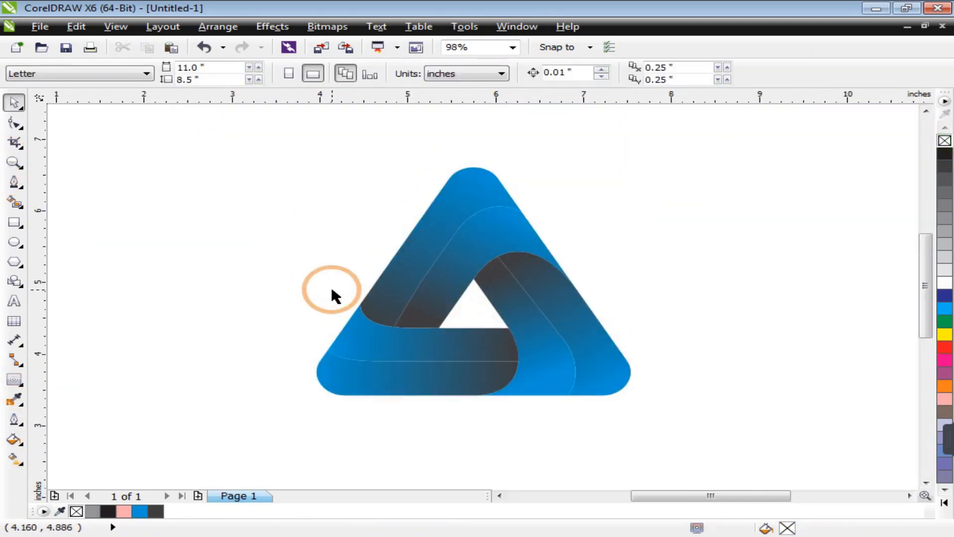
pyautogui.click(224, 315)
pyautogui.click(319, 365)
# Step: Duplicate the complete triangular logo and place the copy beside the original, on its left
pyautogui.moveTo(269, 131); pyautogui.dragTo(661, 392)
pyautogui.scroll(-3, 604, 316)
pyautogui.moveTo(541, 304); pyautogui.dragTo(315, 304)
pyautogui.click(410, 382)
# Step: Weld the inner and outer parts of the copied logo's right section into one shape
pyautogui.press('z')
pyautogui.moveTo(154, 214); pyautogui.dragTo(493, 384)
pyautogui.click(517, 353)
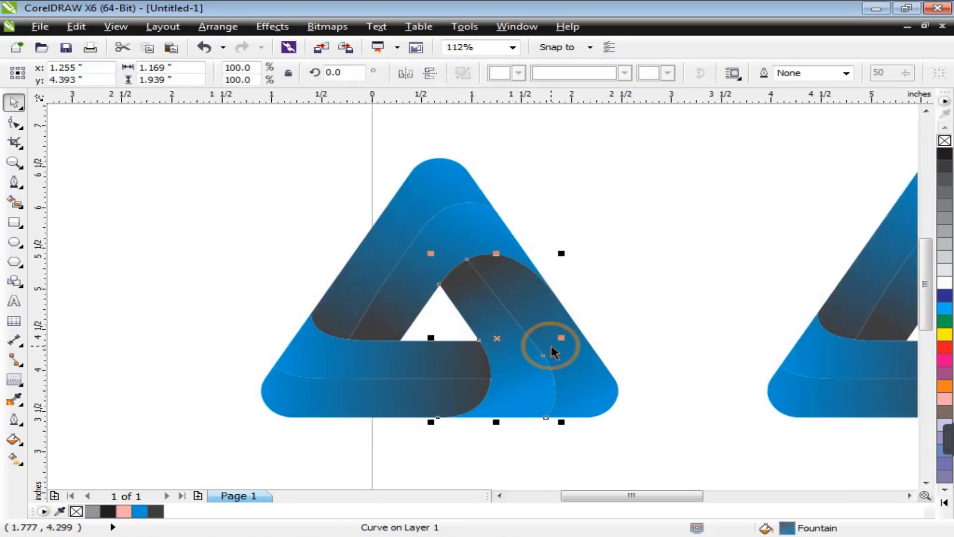
pyautogui.keyDown('shift'); pyautogui.click(560, 362); pyautogui.keyUp('shift')
pyautogui.click(577, 74)
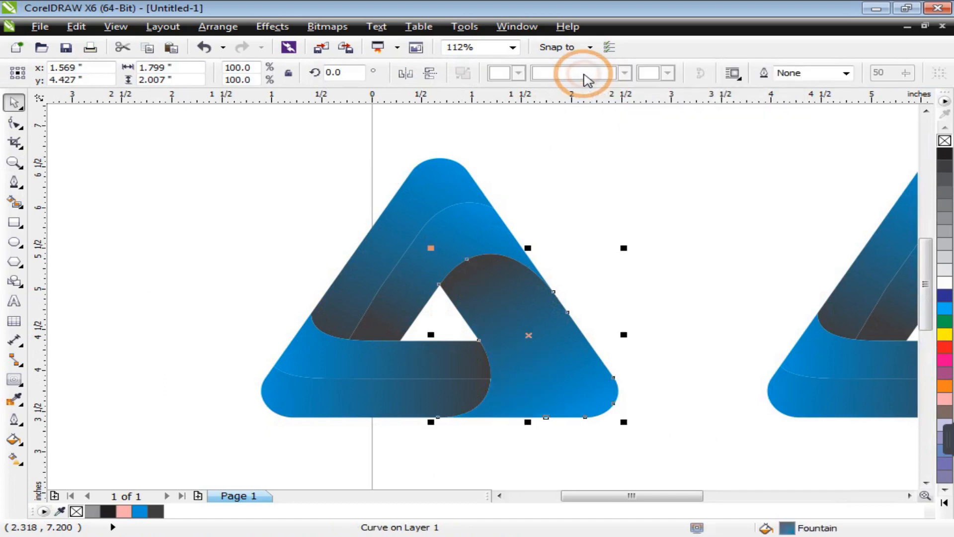
pyautogui.click(649, 269)
# Step: Weld the two parts of the copied logo's upper-left section into one shape
pyautogui.click(409, 247)
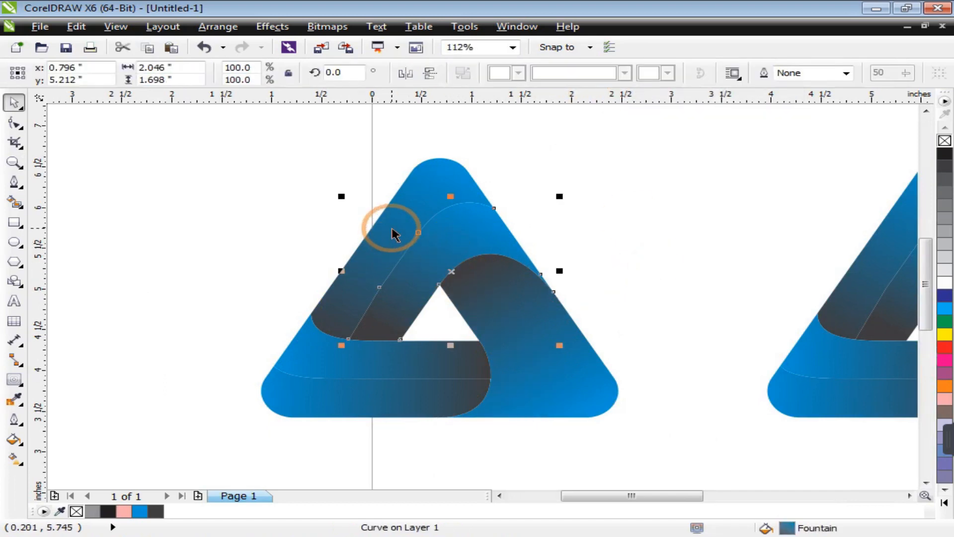
pyautogui.keyDown('shift'); pyautogui.click(392, 230); pyautogui.keyUp('shift')
pyautogui.click(573, 74)
pyautogui.click(638, 267)
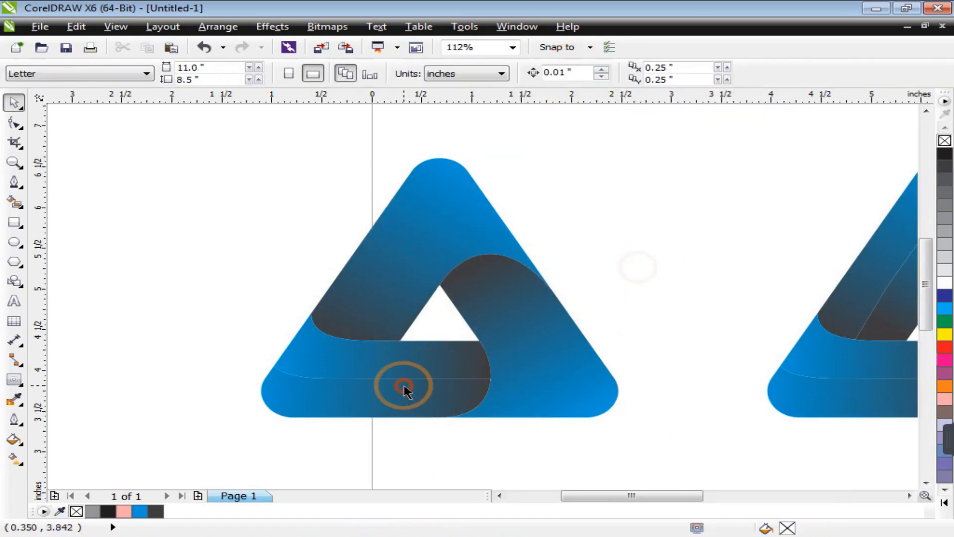
# Step: Weld the upper and lower parts of the copied logo's bottom section into one shape
pyautogui.click(383, 411)
pyautogui.keyDown('shift'); pyautogui.click(420, 363); pyautogui.keyUp('shift')
pyautogui.click(573, 73)
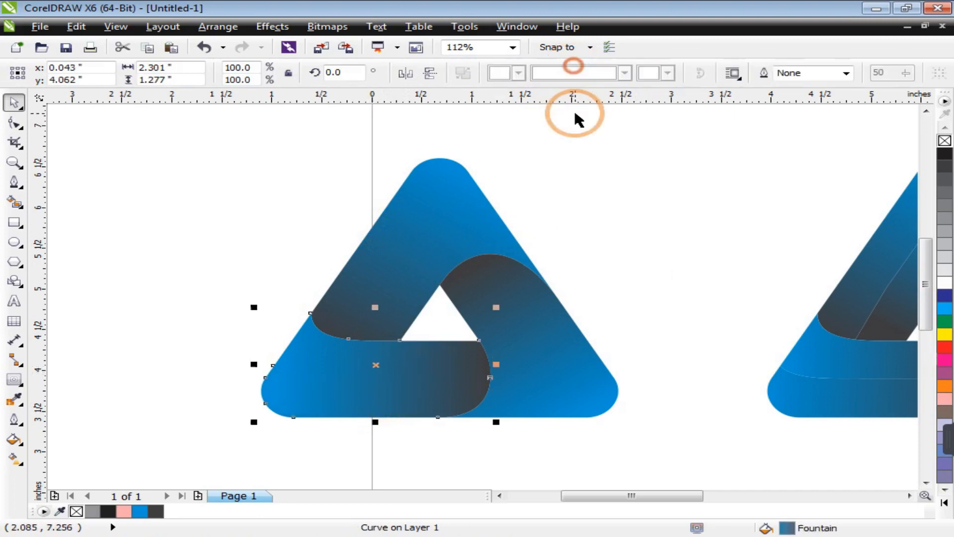
pyautogui.click(616, 262)
# Step: Group the three welded sections of the copied logo and move the group closer to the original logo
pyautogui.scroll(-2, 219, 268)
pyautogui.moveTo(180, 182); pyautogui.dragTo(413, 370)
pyautogui.hotkey('ctrl', 'g')
pyautogui.moveTo(326, 313); pyautogui.dragTo(372, 314)
# Step: Select both logos and move them together toward the middle of the page
pyautogui.click(206, 217)
pyautogui.moveTo(221, 175); pyautogui.dragTo(669, 379)
pyautogui.moveTo(485, 301); pyautogui.dragTo(550, 302)
pyautogui.click(631, 382)
# Step: Examine the divided logo's apex and dividing lines up close, and view both logo versions together
pyautogui.press('z')
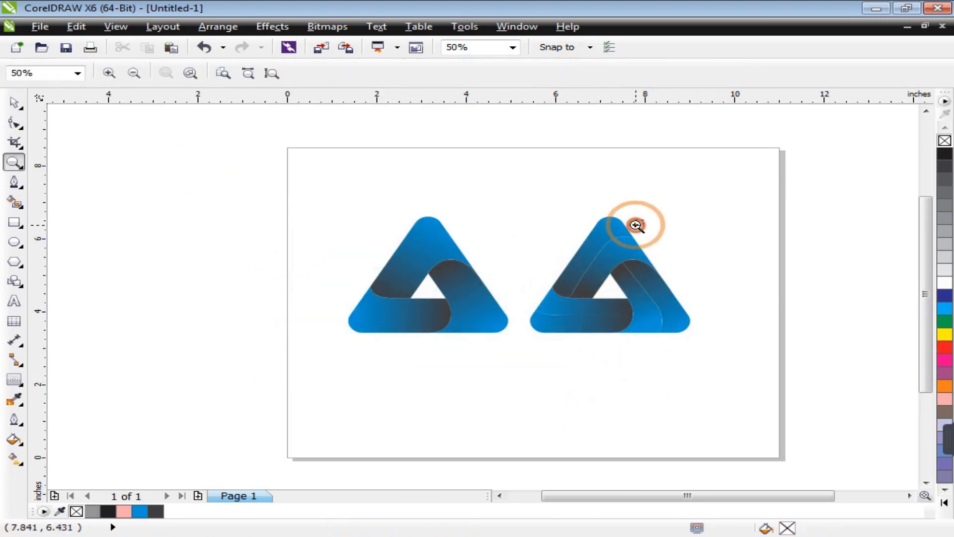
pyautogui.moveTo(633, 222); pyautogui.dragTo(576, 267)
pyautogui.scroll(3, 574, 267)
pyautogui.scroll(-8, 562, 260)
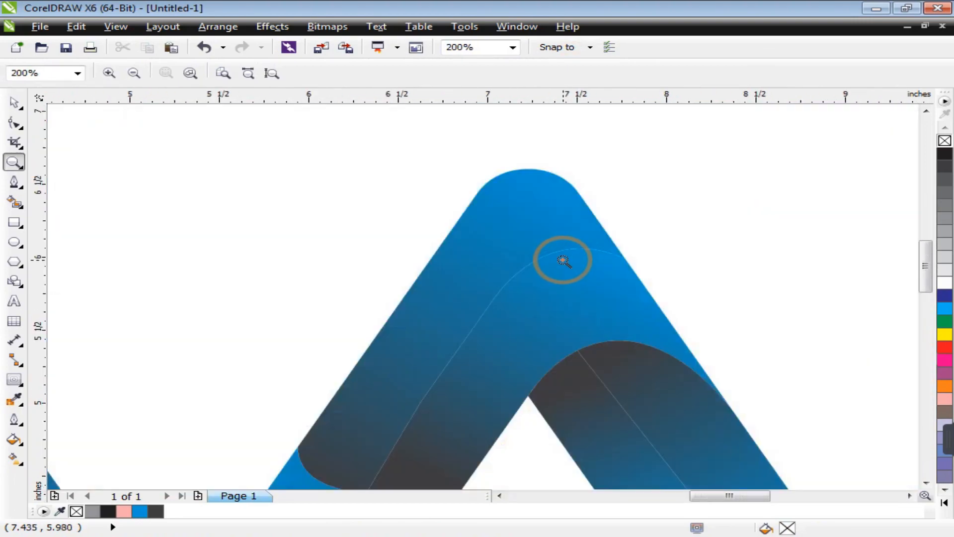
pyautogui.press('space')
pyautogui.press('z')
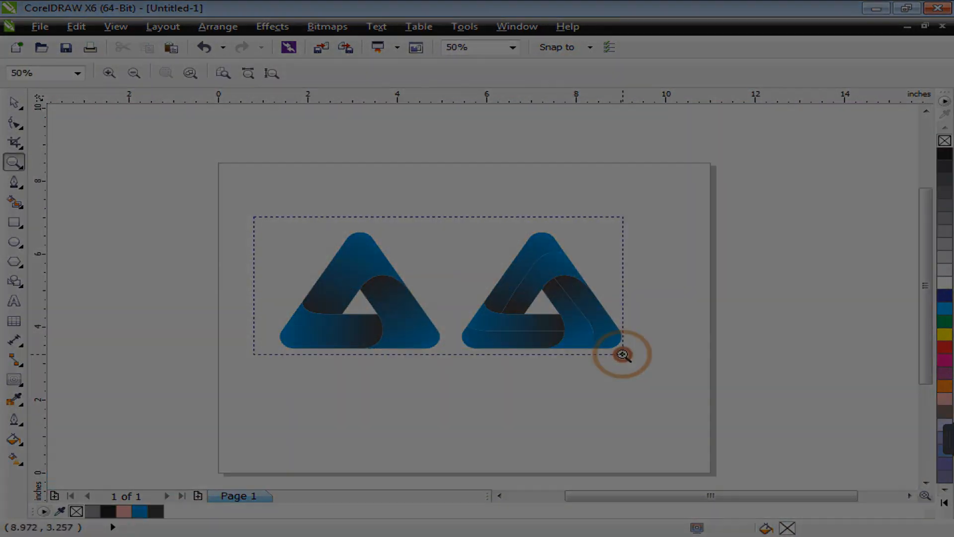